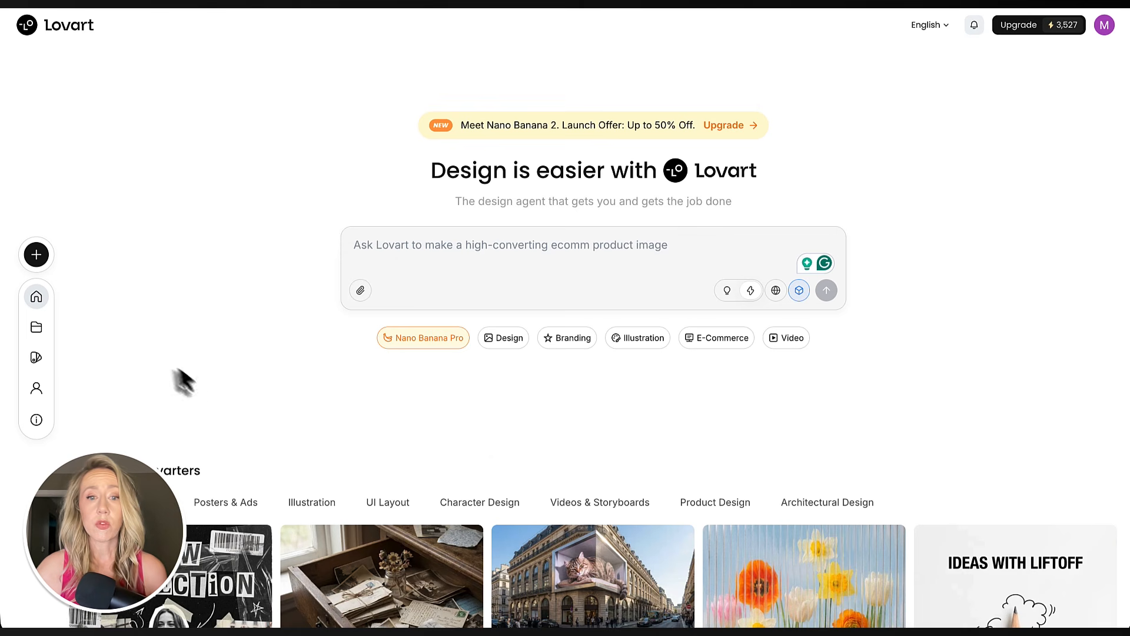
Step: Browse the gallery of community-made designs on the home page
{"action": "scroll", "coordinate": [743, 389], "scroll_direction": "down", "scroll_amount": 10}
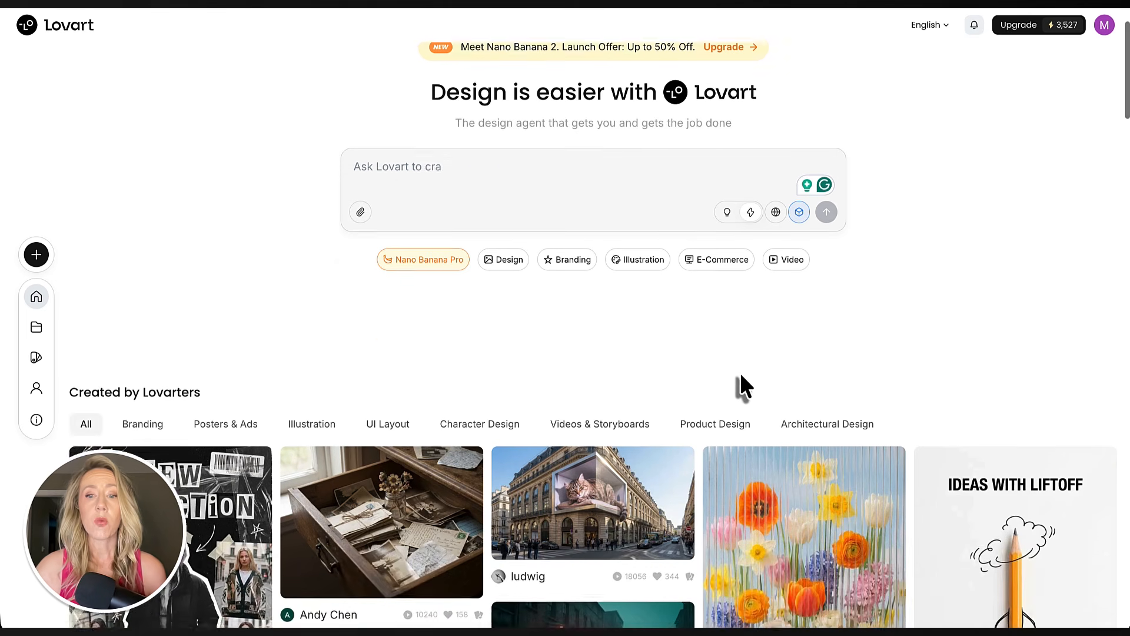
{"action": "scroll", "coordinate": [740, 373], "scroll_direction": "down", "scroll_amount": 5}
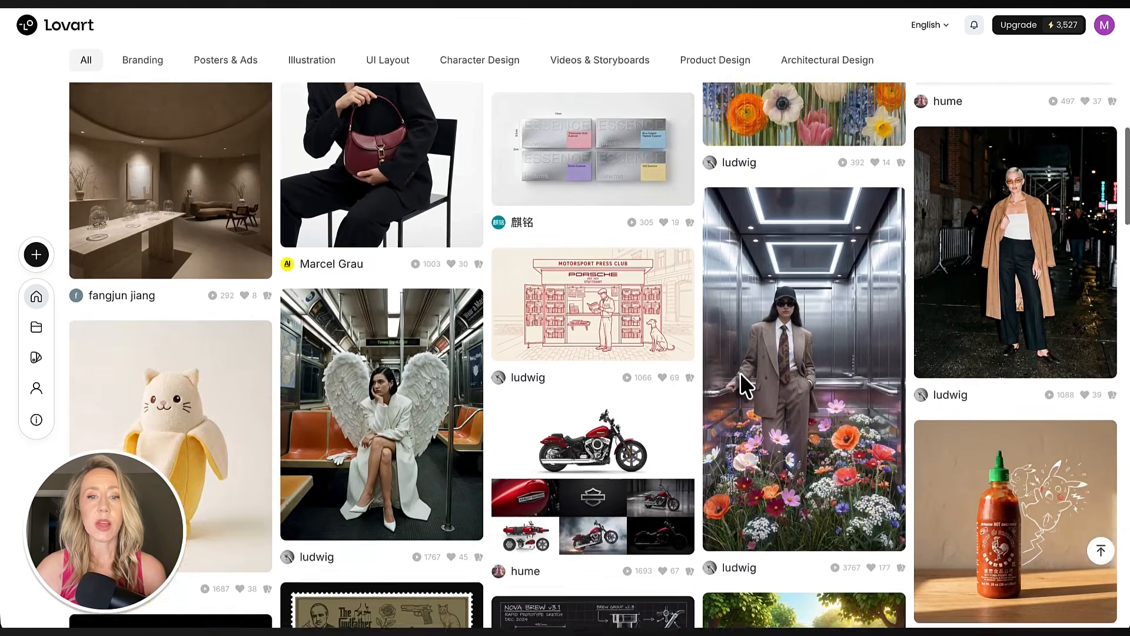
{"action": "scroll", "coordinate": [740, 372], "scroll_direction": "down", "scroll_amount": 3}
{"action": "scroll", "coordinate": [740, 373], "scroll_direction": "up", "scroll_amount": 5}
{"action": "scroll", "coordinate": [740, 372], "scroll_direction": "up", "scroll_amount": 10}
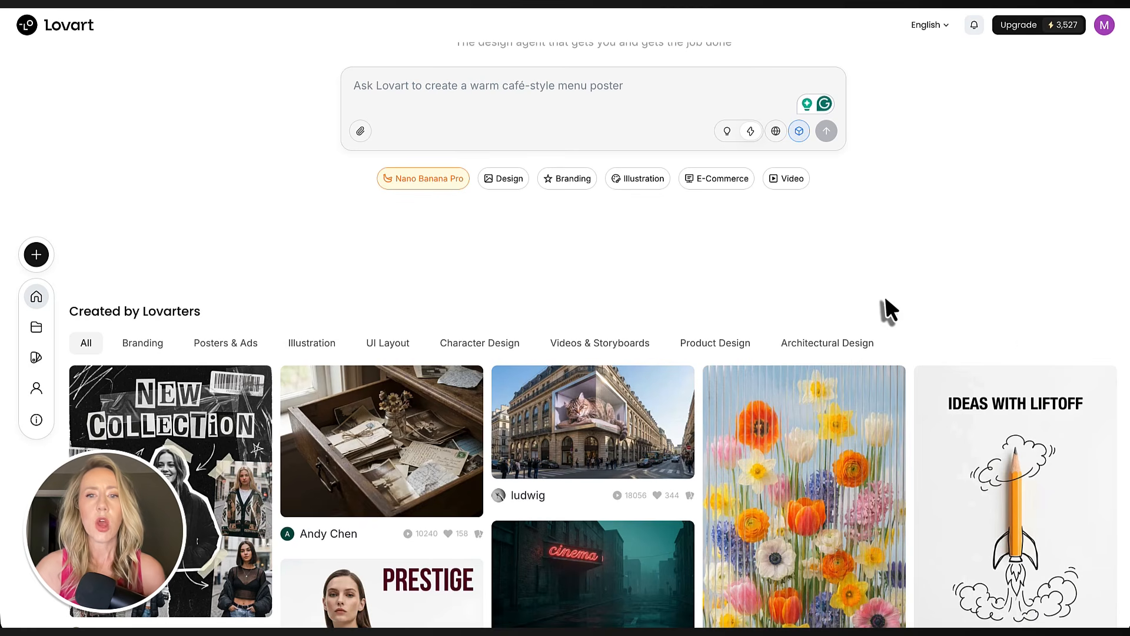
{"action": "scroll", "coordinate": [886, 307], "scroll_direction": "up", "scroll_amount": 1}
{"action": "scroll", "coordinate": [885, 302], "scroll_direction": "up", "scroll_amount": 4}
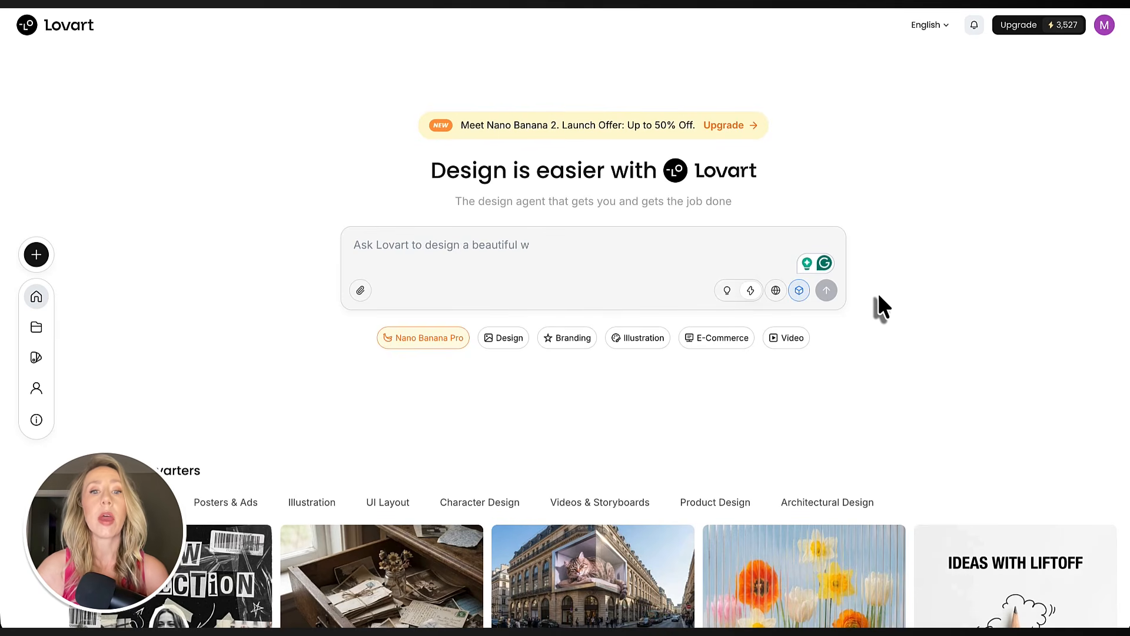
Step: Request a playful logo for the Spring Valley Veterinary Clinic with an image of a dog and a cat in the icon
{"action": "left_click", "coordinate": [569, 254]}
{"action": "type", "text": "Create a logo for the Spring Valley Veterinary Clinic. Make the logo playful and use an image of a dog and a cat in the icon."}
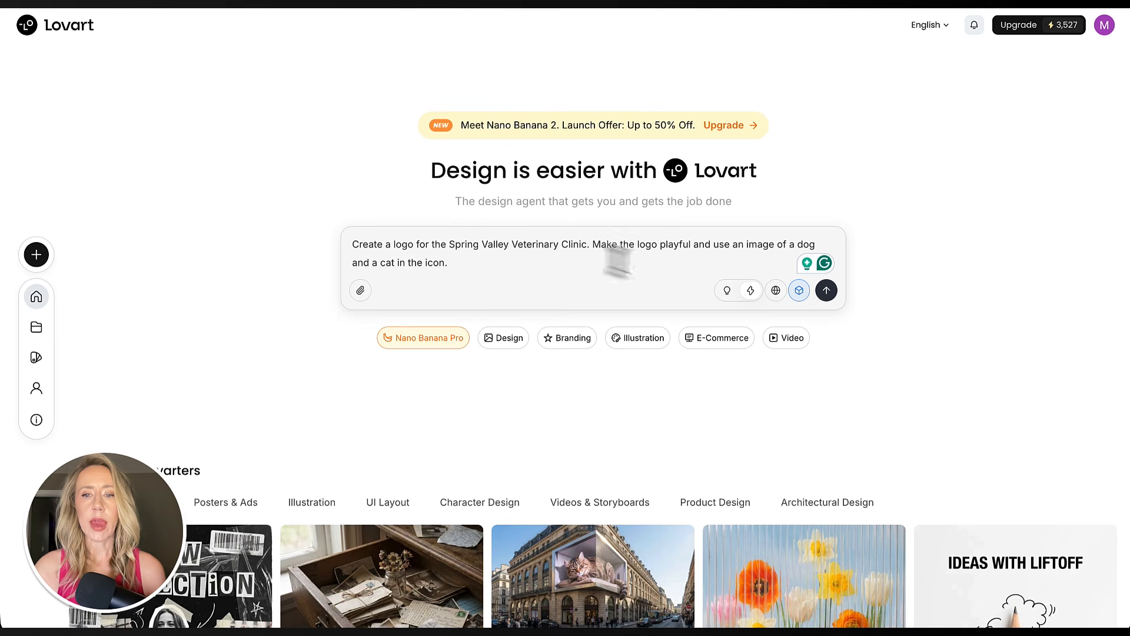
{"action": "left_click", "coordinate": [827, 292]}
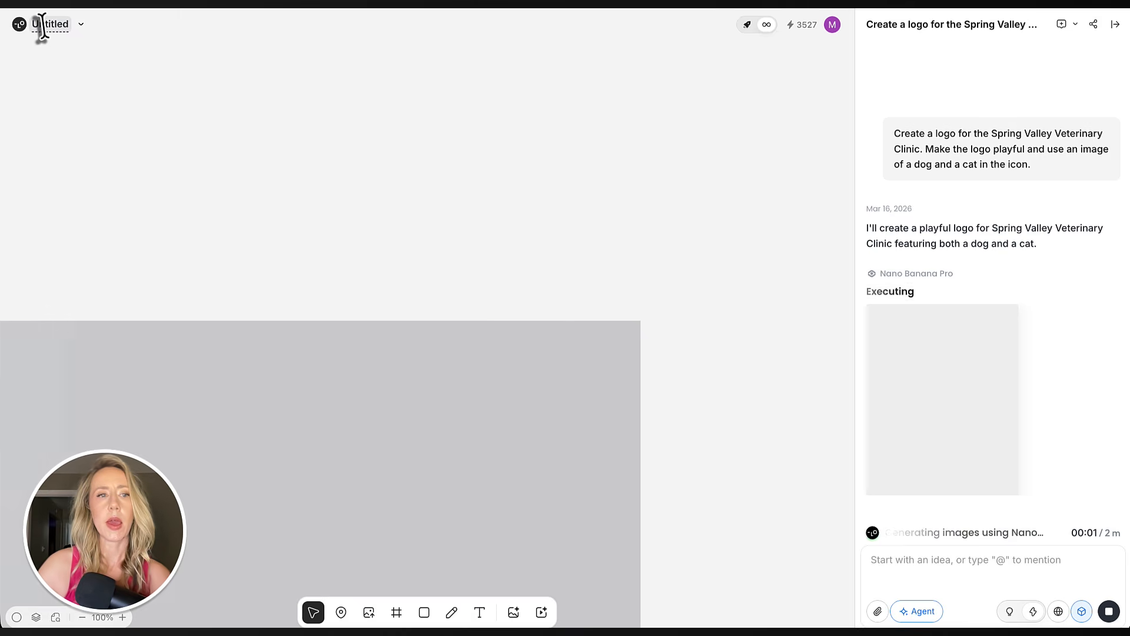
Step: Rename the untitled project as Spring Valley Logo
{"action": "double_click", "coordinate": [45, 24]}
{"action": "type", "text": "Spring Valley Logo"}
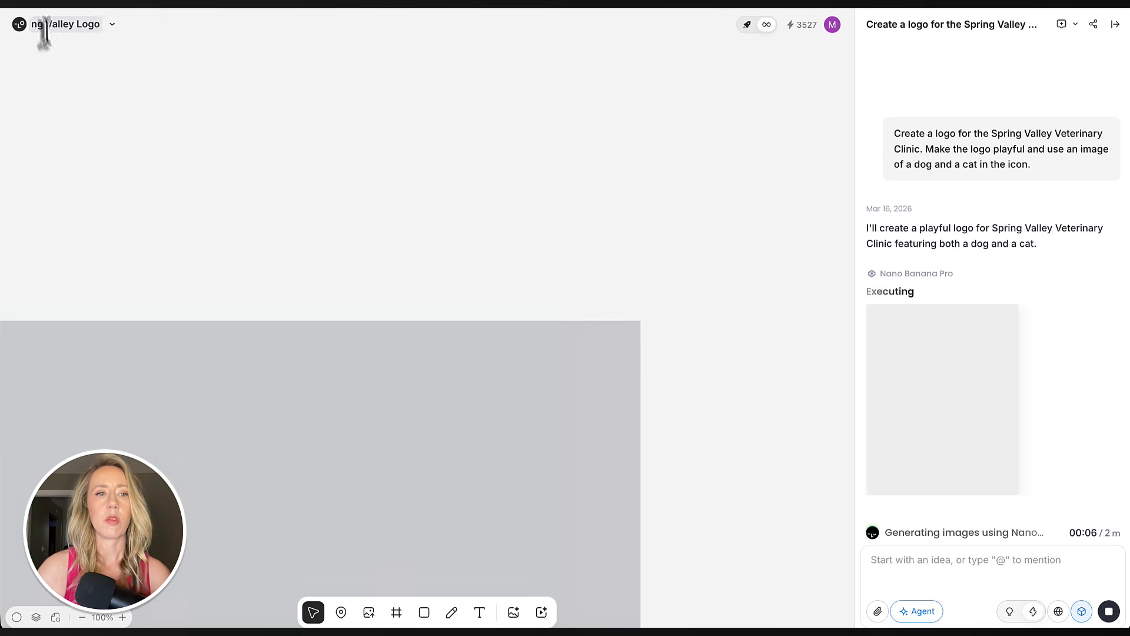
{"action": "key", "text": "Return"}
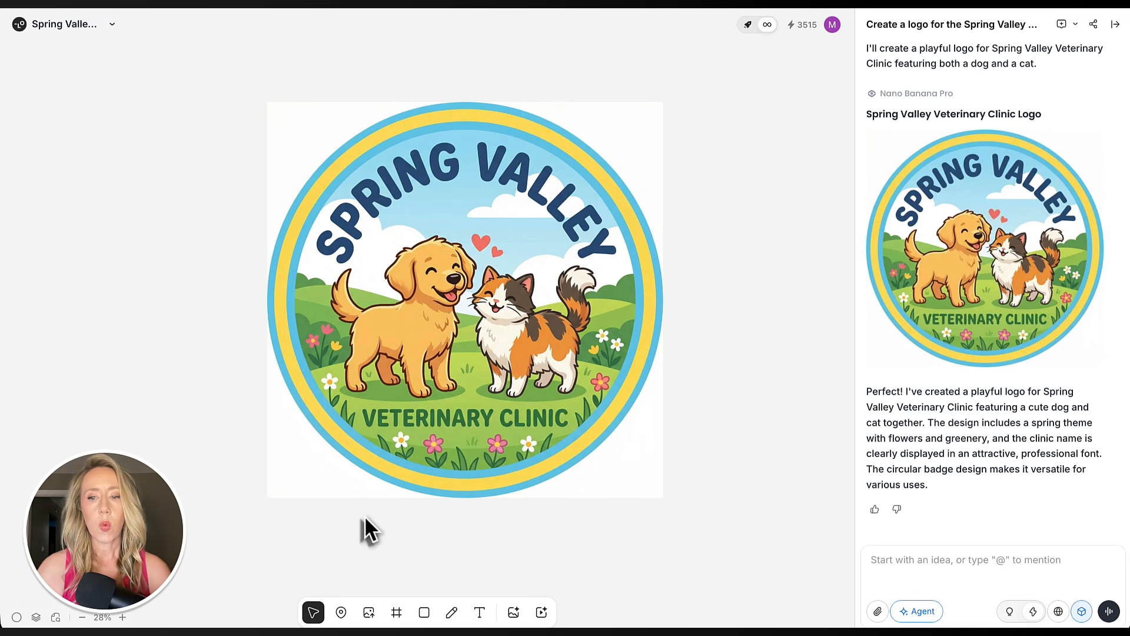
Step: Ask the agent to simplify the generated logo to dog and cat silhouettes, with the clinic text separate and beneath the image
{"action": "left_click", "coordinate": [422, 454]}
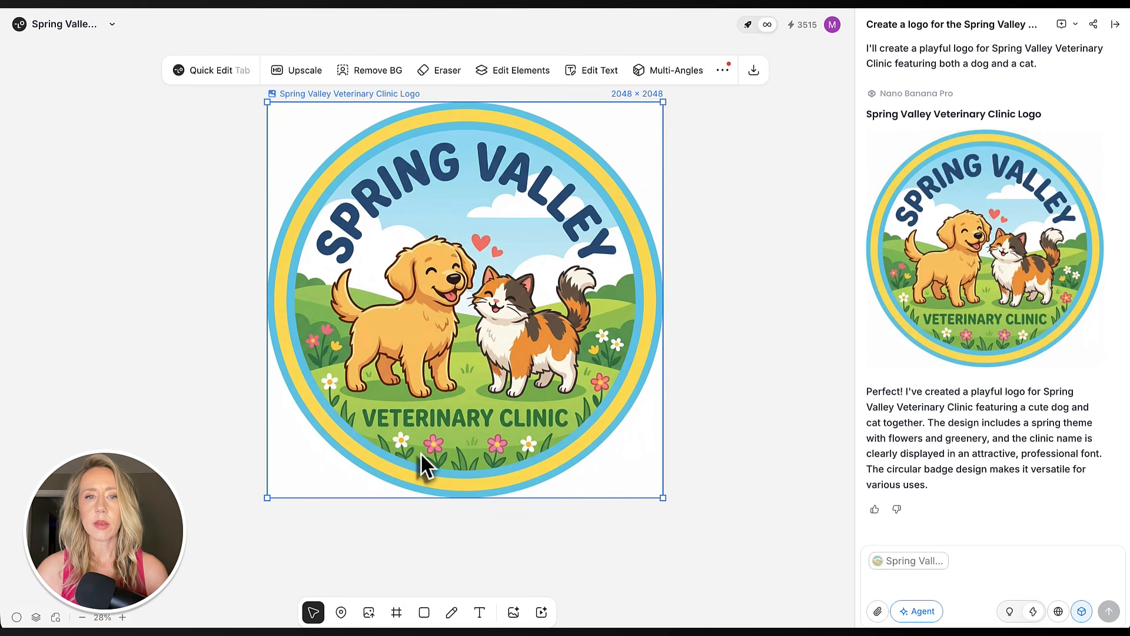
{"action": "scroll", "coordinate": [420, 452], "scroll_direction": "up", "scroll_amount": 1}
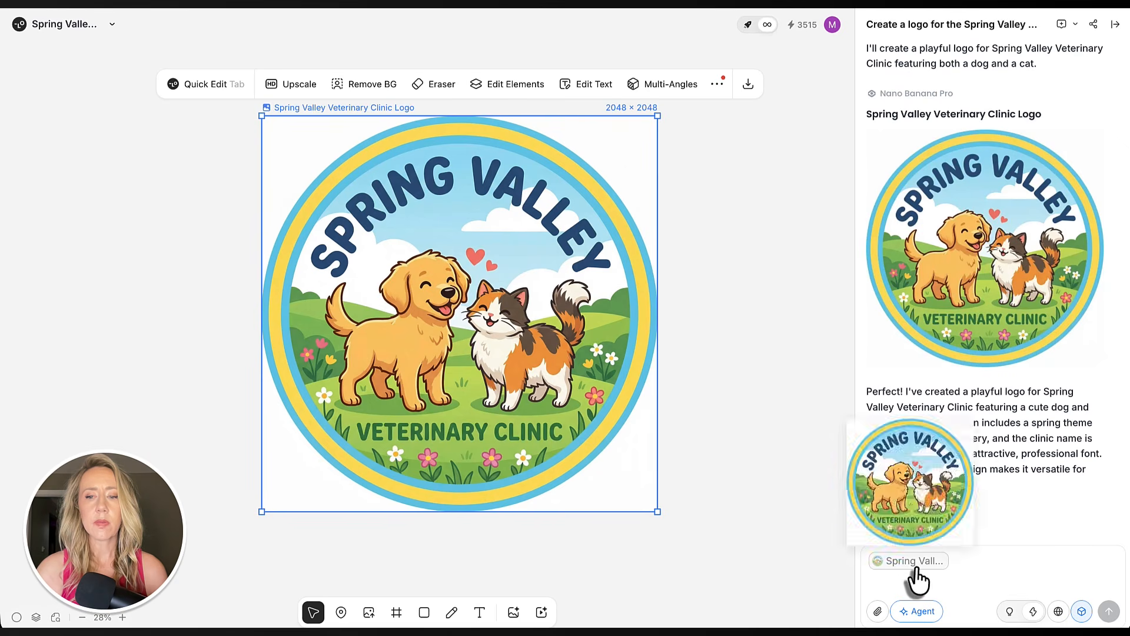
{"action": "left_click", "coordinate": [958, 562]}
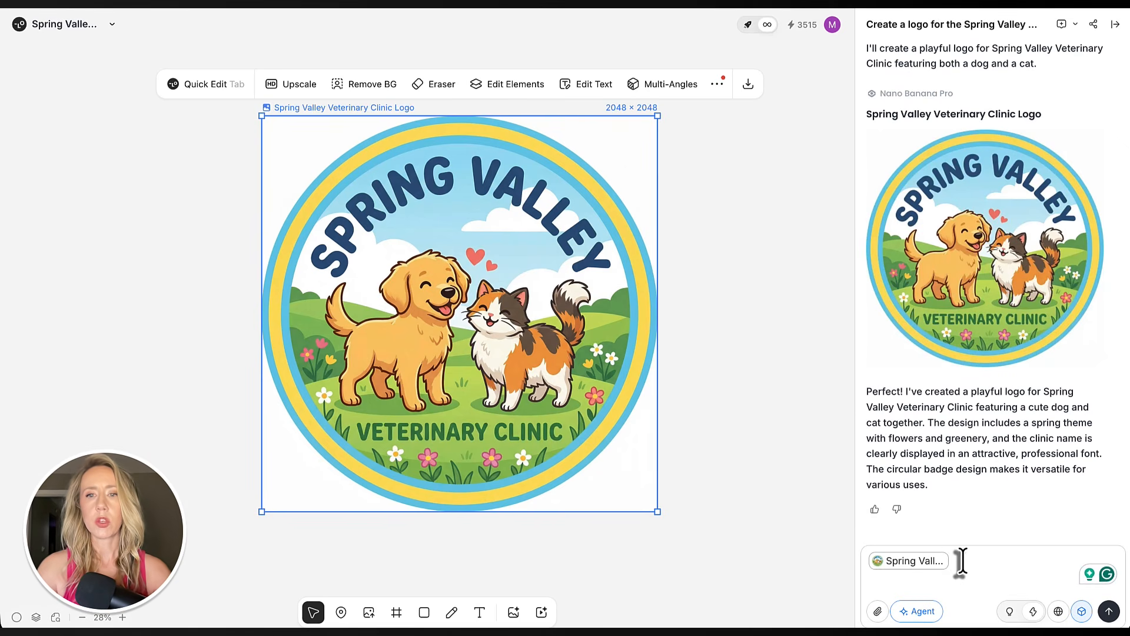
{"action": "type", "text": "Keep the Spring Valley Veterinary Clinic text separate from the imagery. It should be separate and beneath the image. For the image, make it much more simplified using the silhouette of a dog and cat."}
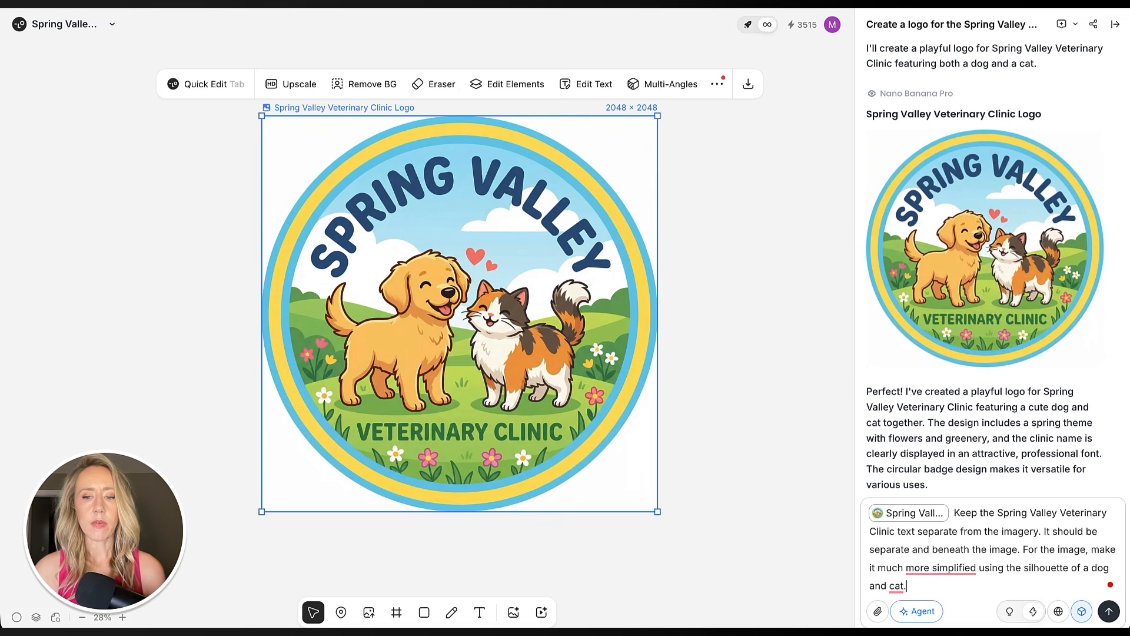
{"action": "left_click", "coordinate": [1113, 615]}
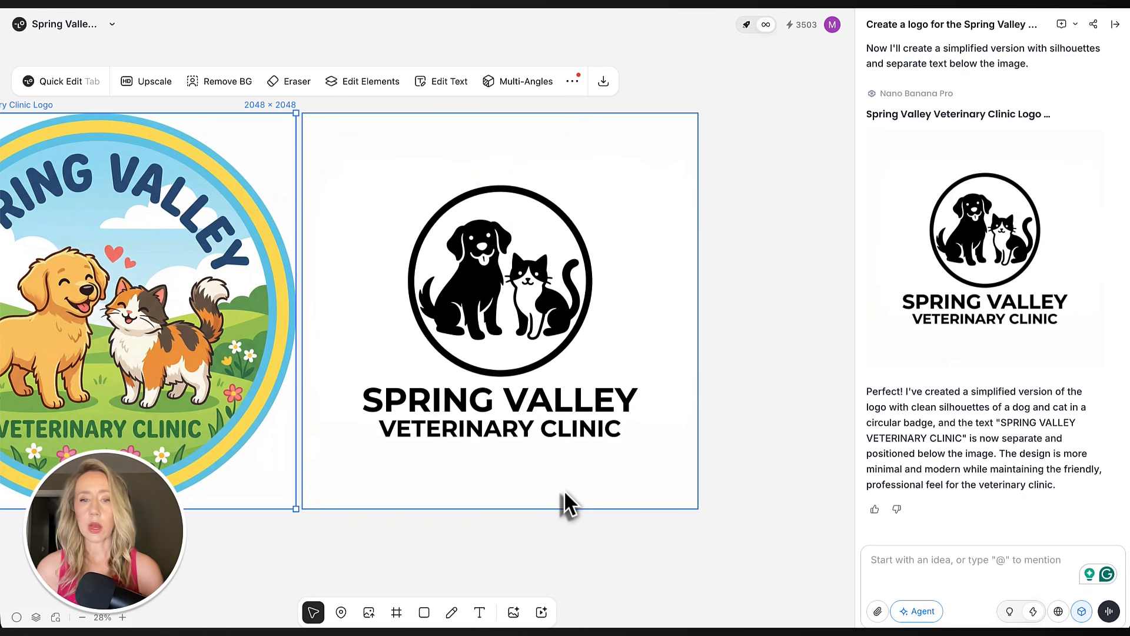
Step: Replace the VETERINARY CLINIC text in the simplified logo with ANIMAL HOSPITAL and run the text edit
{"action": "scroll", "coordinate": [565, 500], "scroll_direction": "up", "scroll_amount": 2}
{"action": "scroll", "coordinate": [612, 566], "scroll_direction": "down", "scroll_amount": 3}
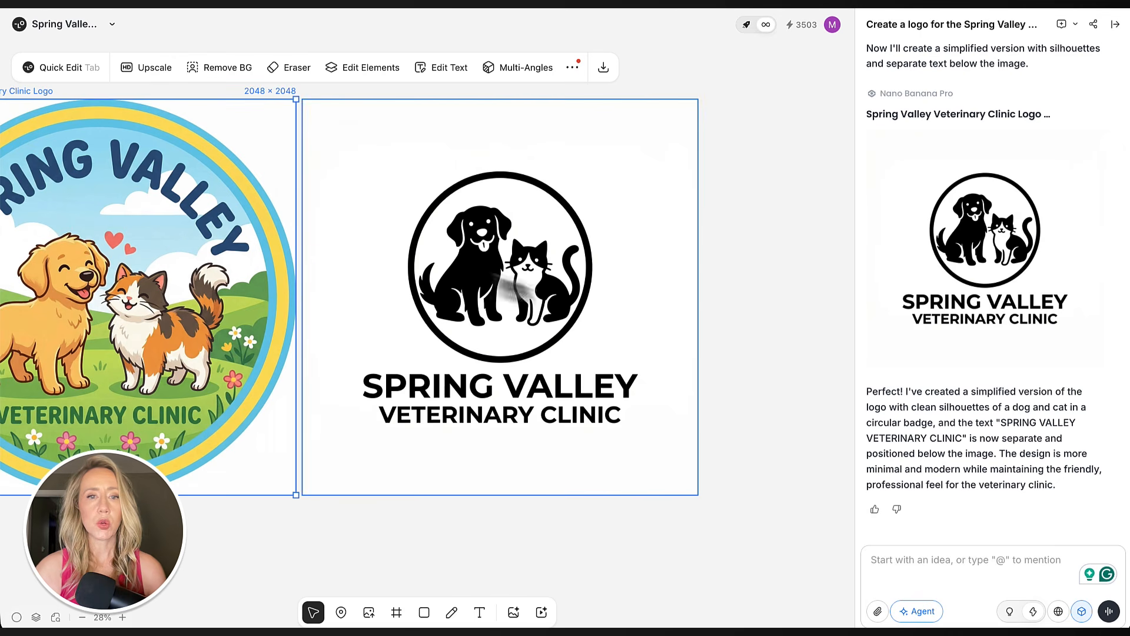
{"action": "left_click", "coordinate": [632, 311]}
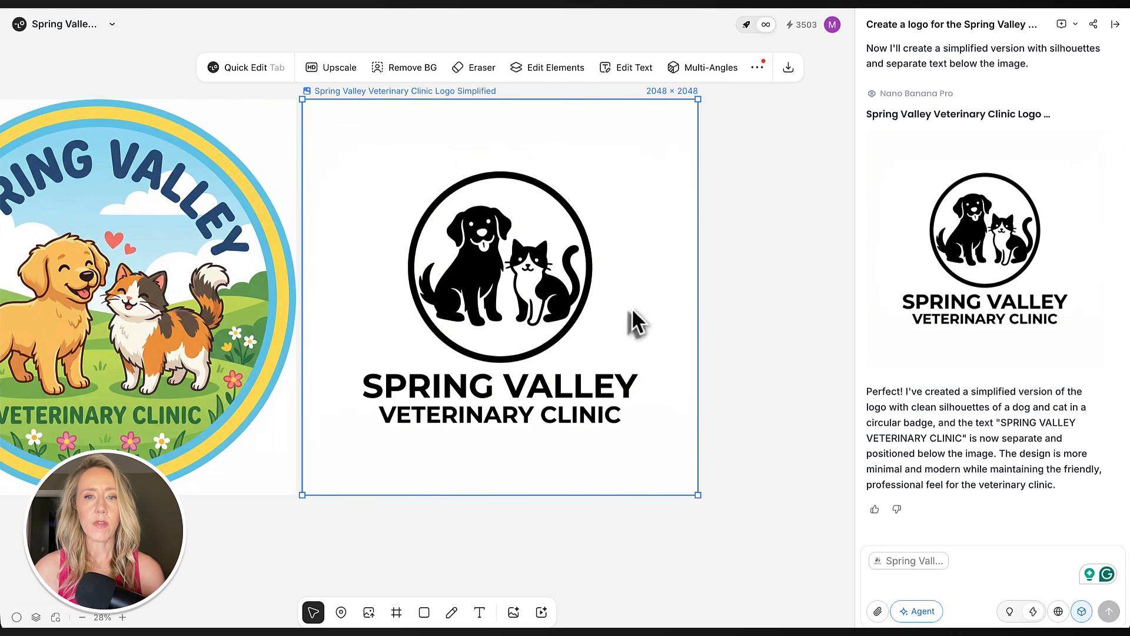
{"action": "left_click", "coordinate": [627, 69]}
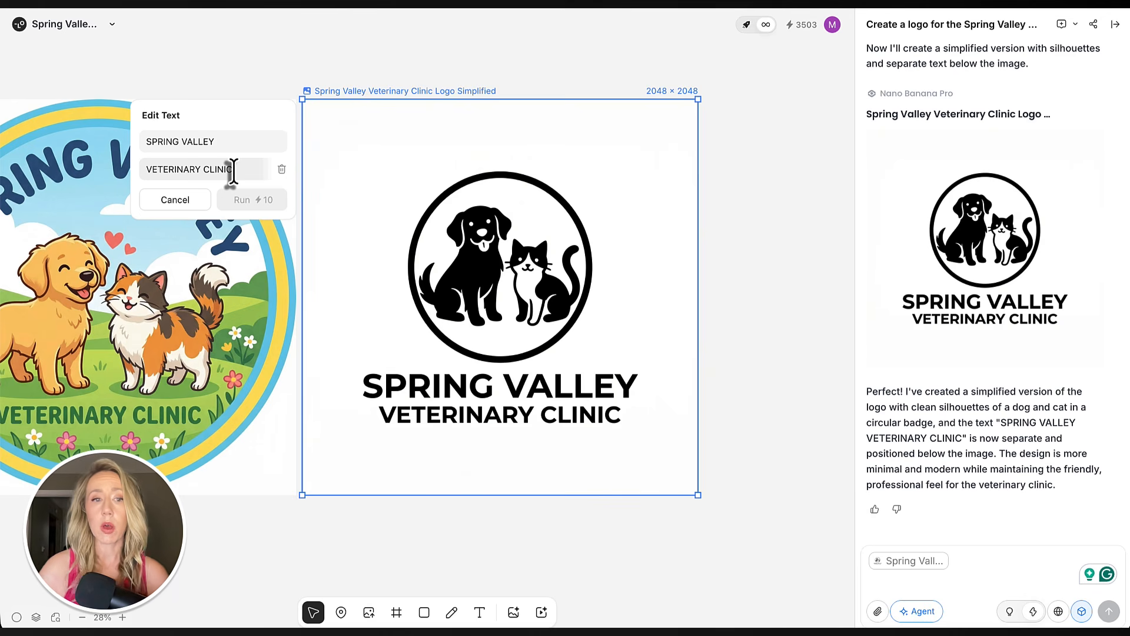
{"action": "left_click_drag", "start_coordinate": [235, 170], "coordinate": [131, 170]}
{"action": "left_click", "coordinate": [180, 171]}
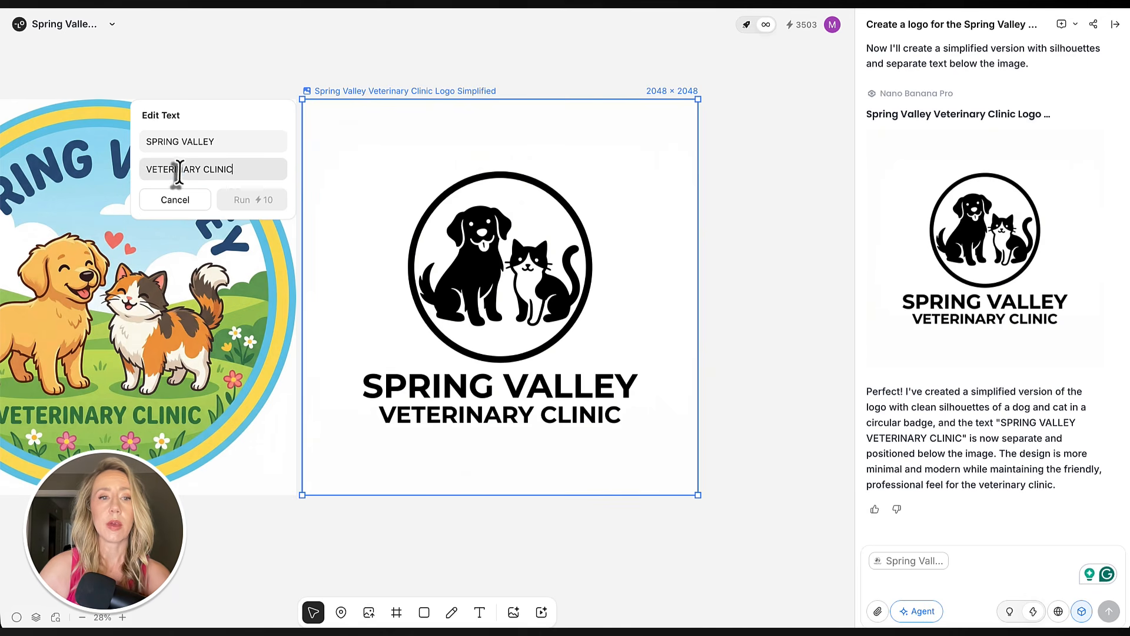
{"action": "key", "text": "ctrl+a"}
{"action": "type", "text": "A"}
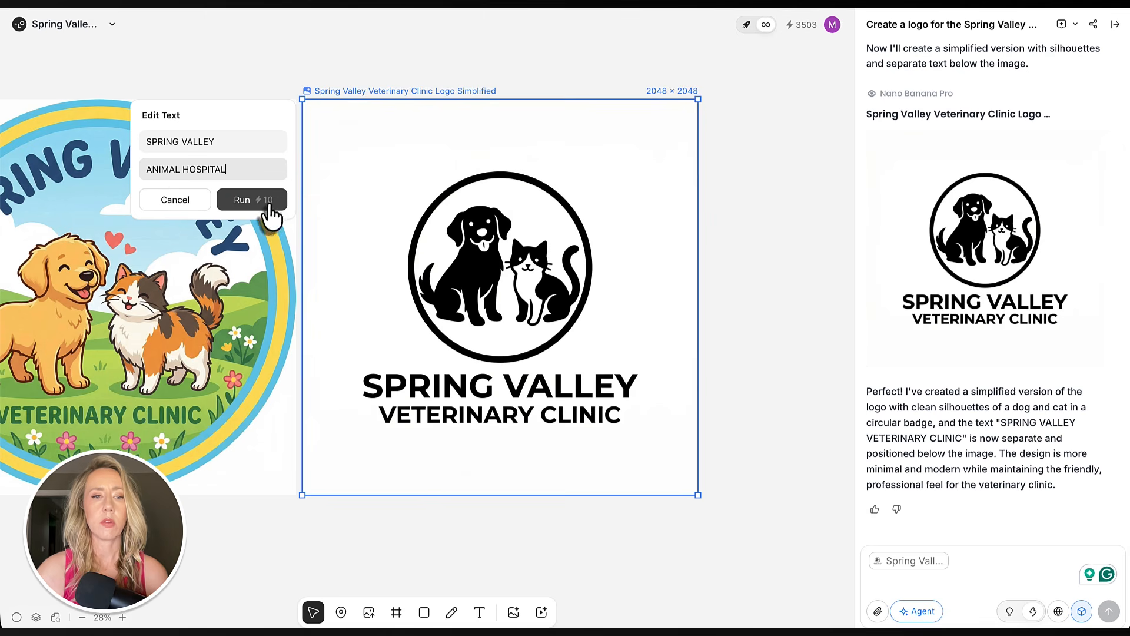
{"action": "left_click", "coordinate": [263, 203]}
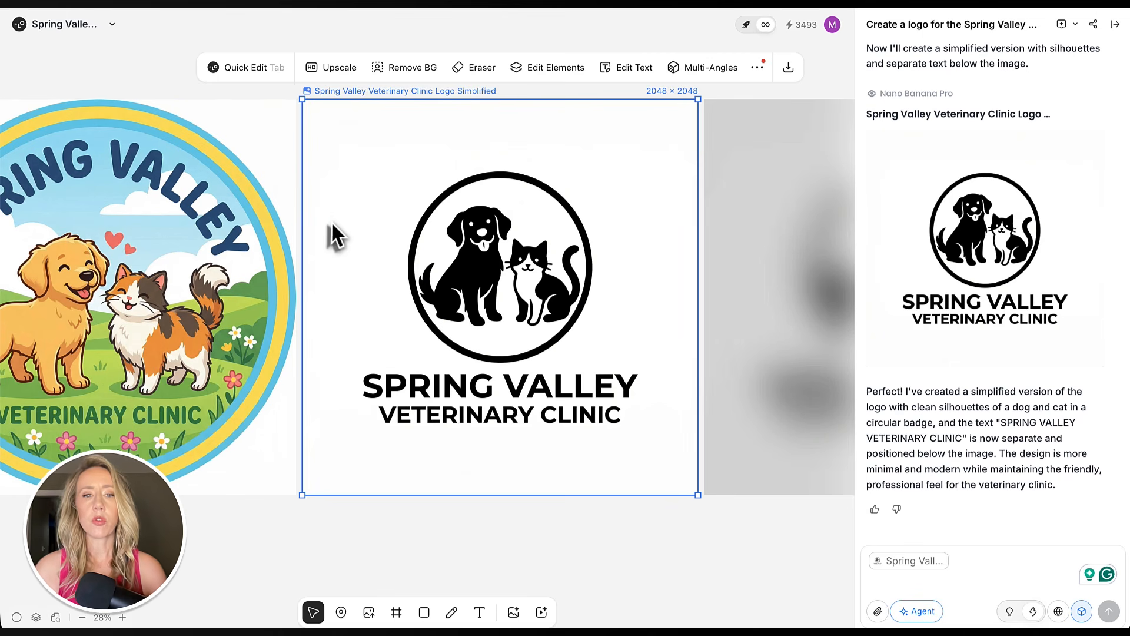
Step: Mark the circle in the Animal Hospital logo, ask the agent to remove it from the image, and select the new version
{"action": "scroll", "coordinate": [365, 256], "scroll_direction": "down", "scroll_amount": 1}
{"action": "scroll", "coordinate": [171, 268], "scroll_direction": "down", "scroll_amount": 1}
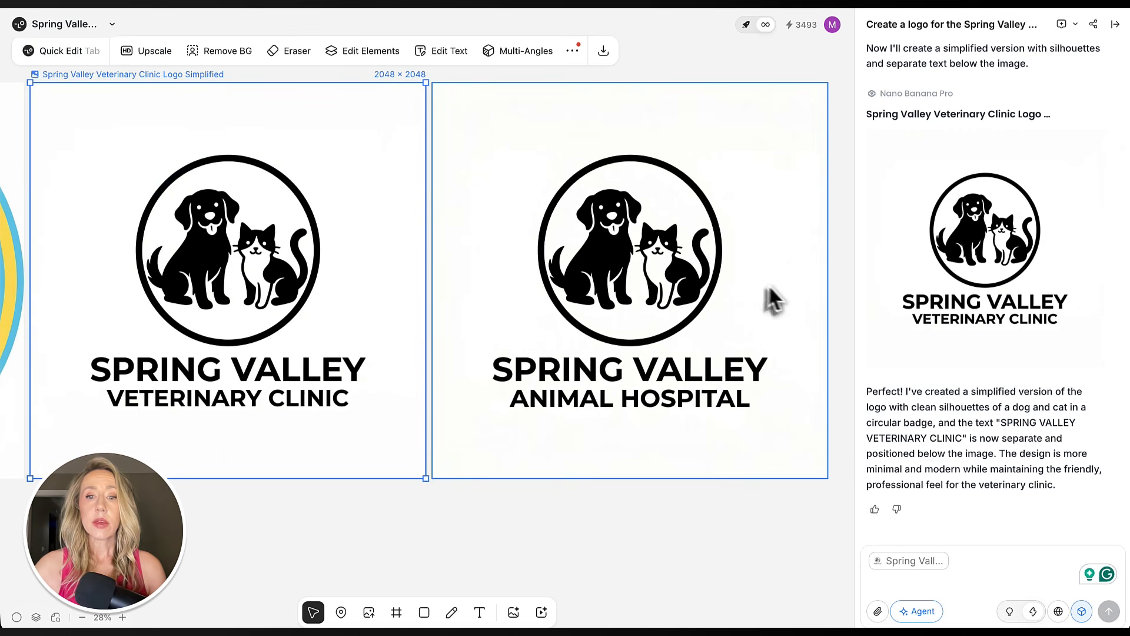
{"action": "left_click", "coordinate": [666, 400]}
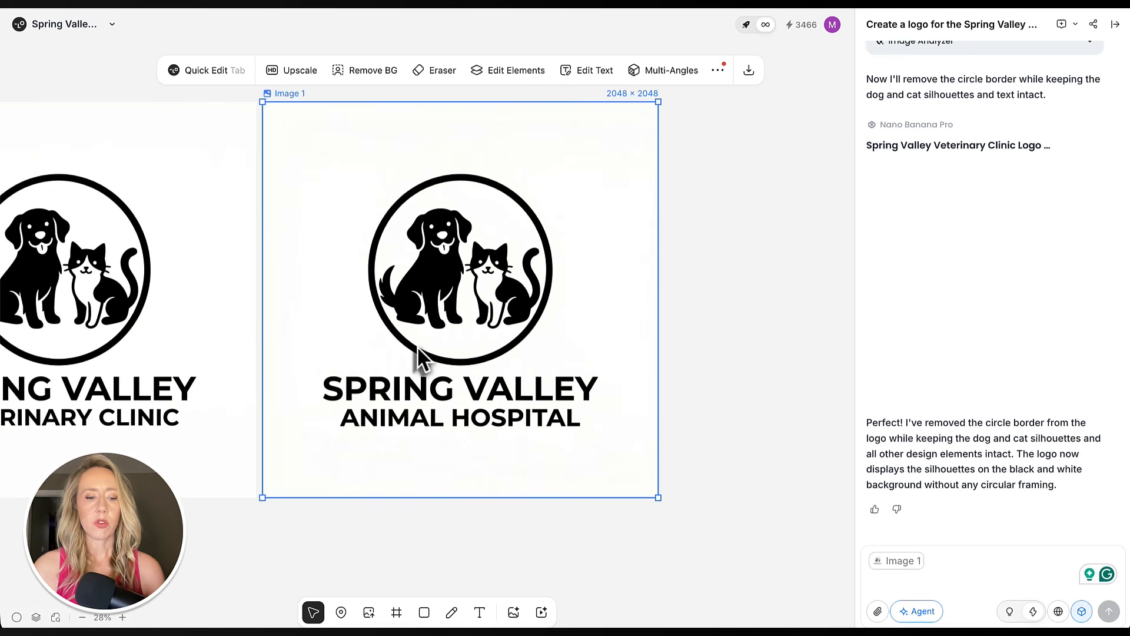
{"action": "left_click", "coordinate": [510, 194]}
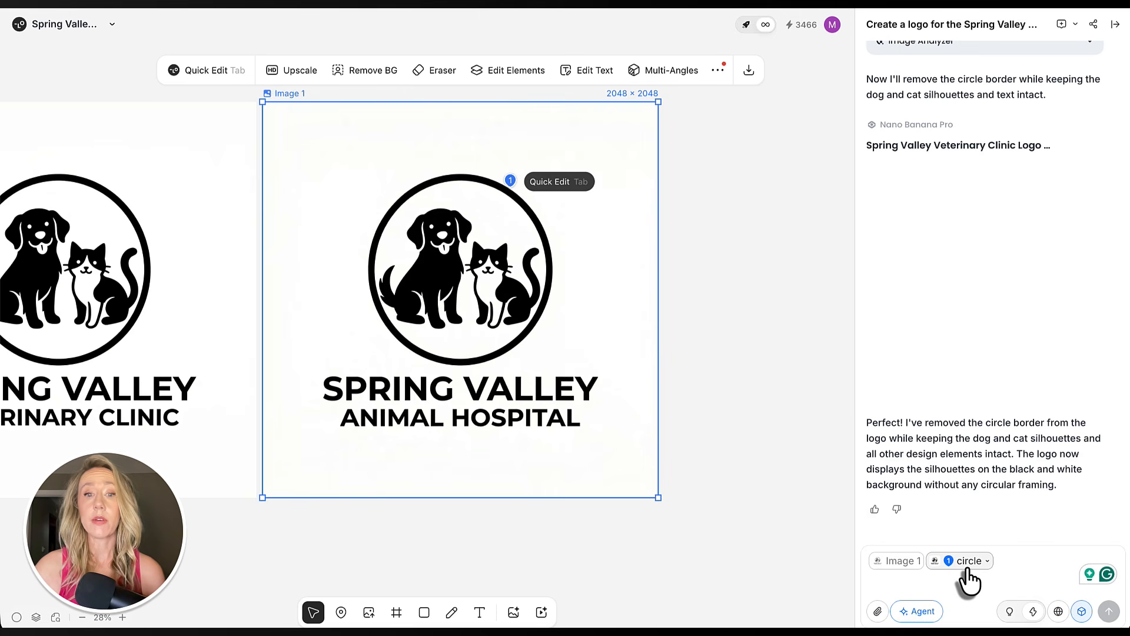
{"action": "left_click", "coordinate": [1005, 557]}
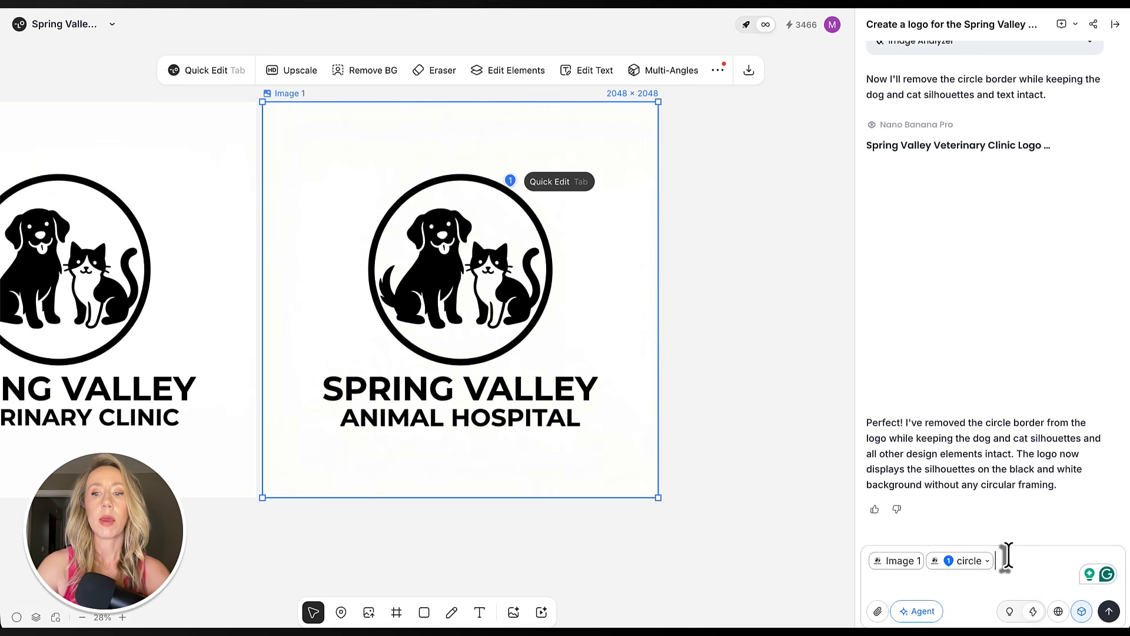
{"action": "type", "text": "remove the circle from"}
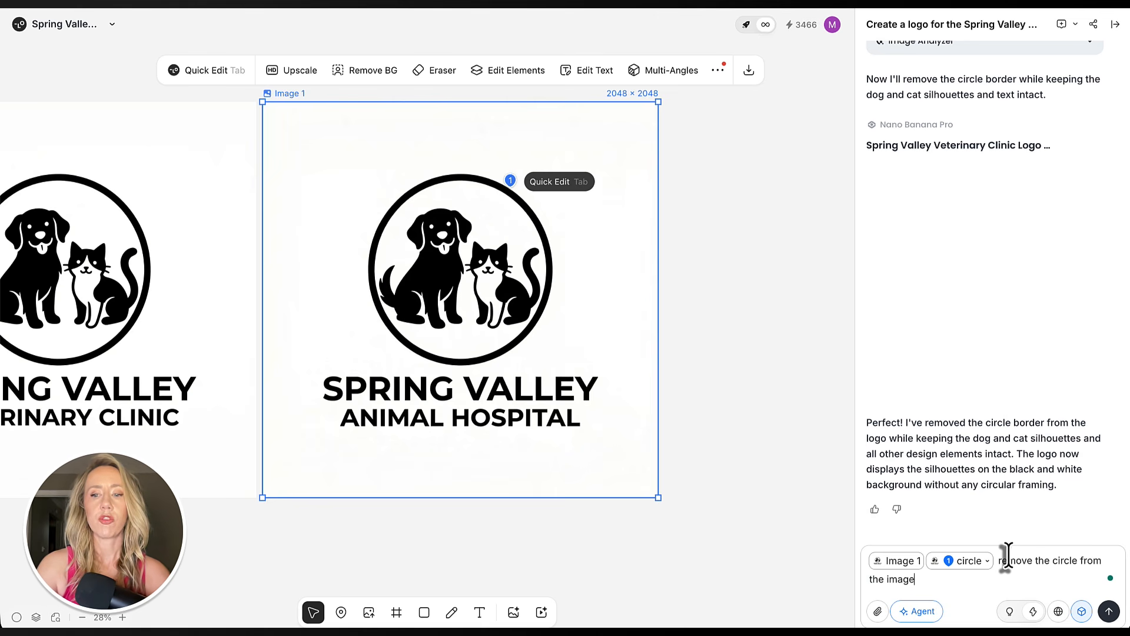
{"action": "key", "text": "Return"}
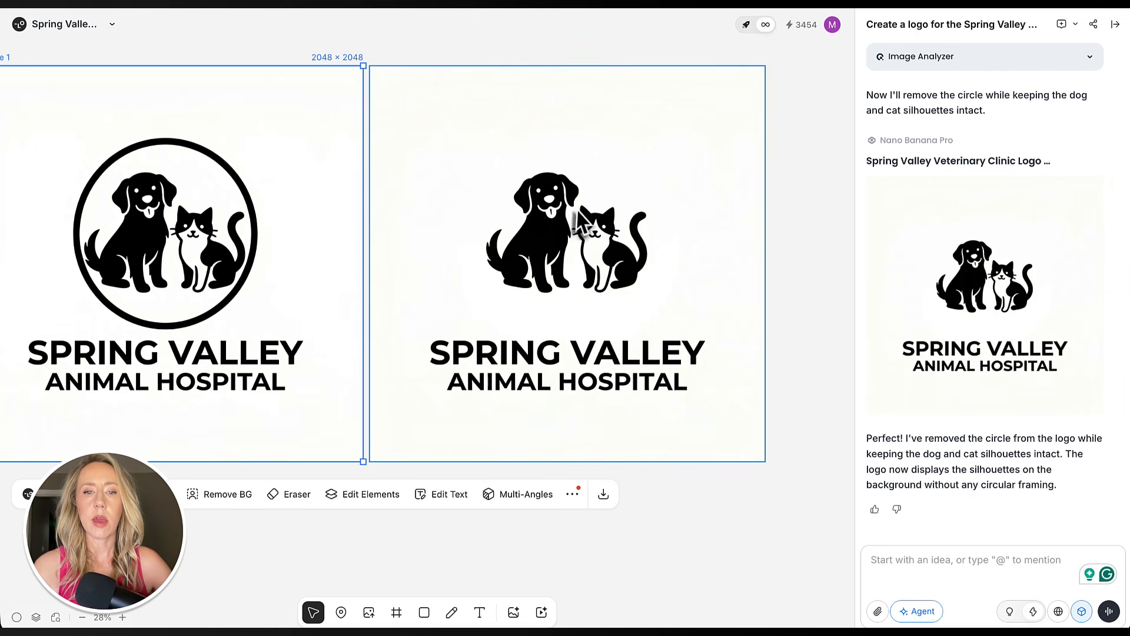
{"action": "left_click", "coordinate": [642, 156]}
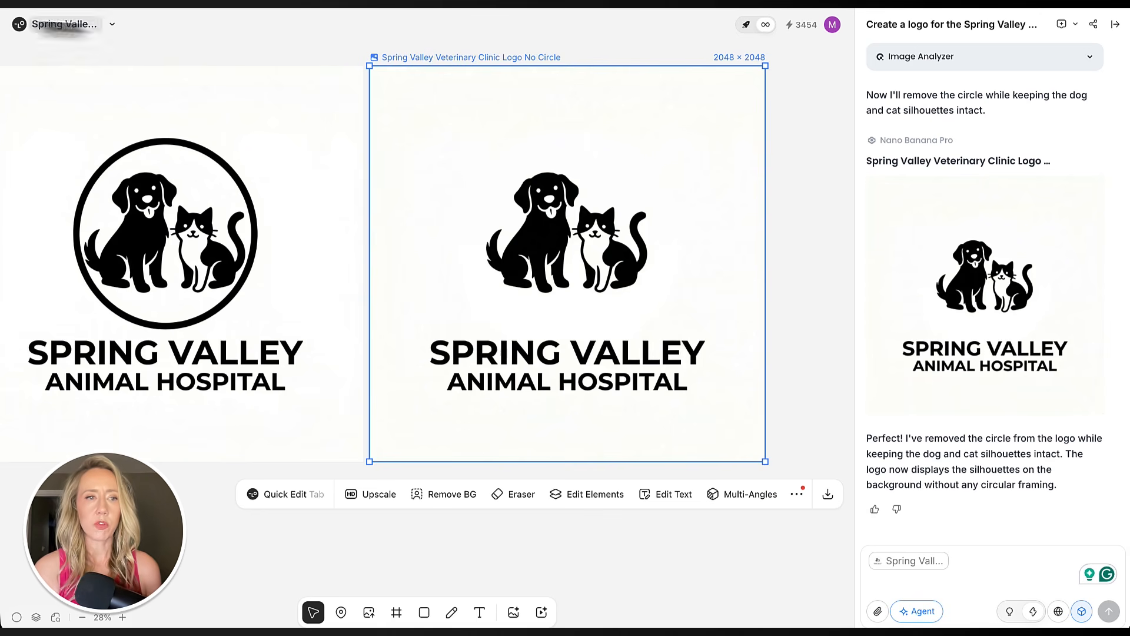
Step: Return to the home page and start a new project
{"action": "left_click", "coordinate": [19, 25]}
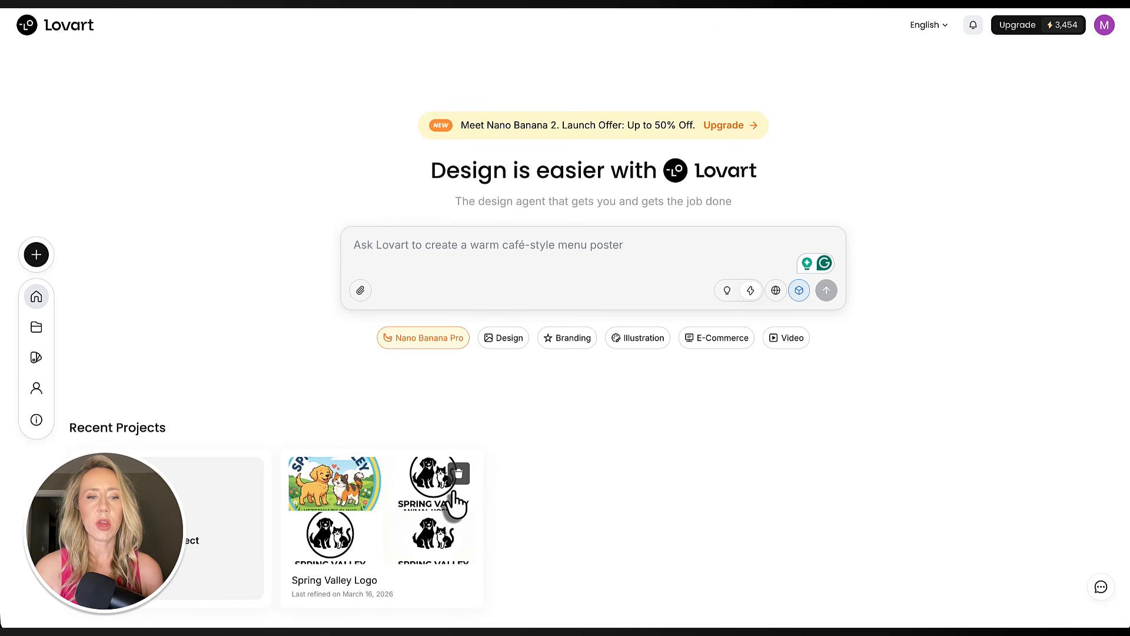
{"action": "scroll", "coordinate": [677, 484], "scroll_direction": "down", "scroll_amount": 9}
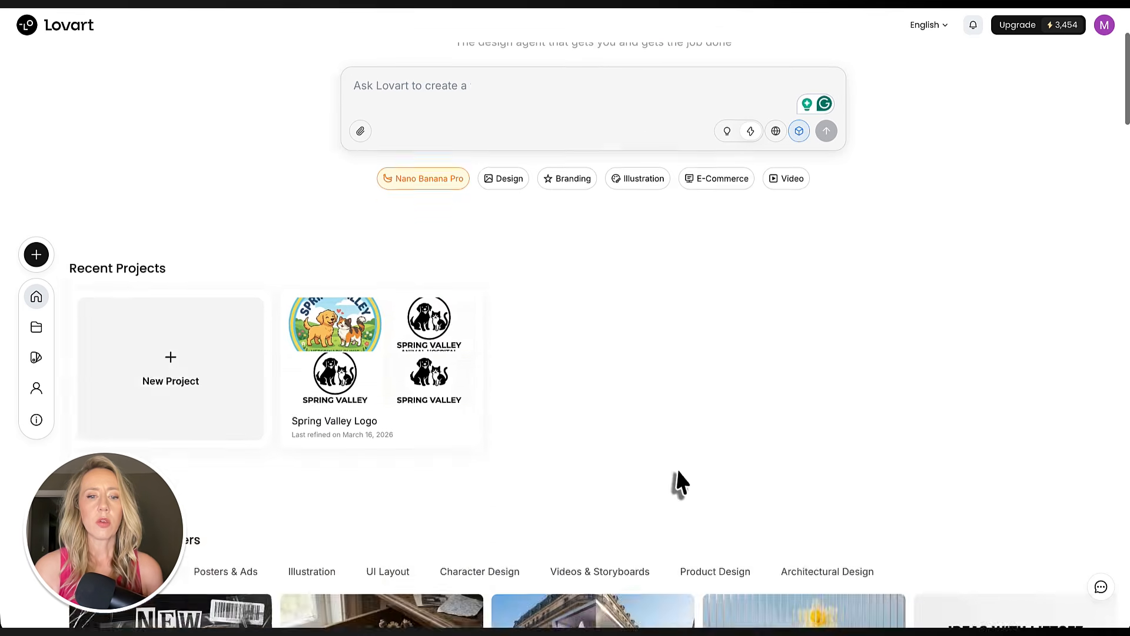
{"action": "scroll", "coordinate": [679, 473], "scroll_direction": "up", "scroll_amount": 8}
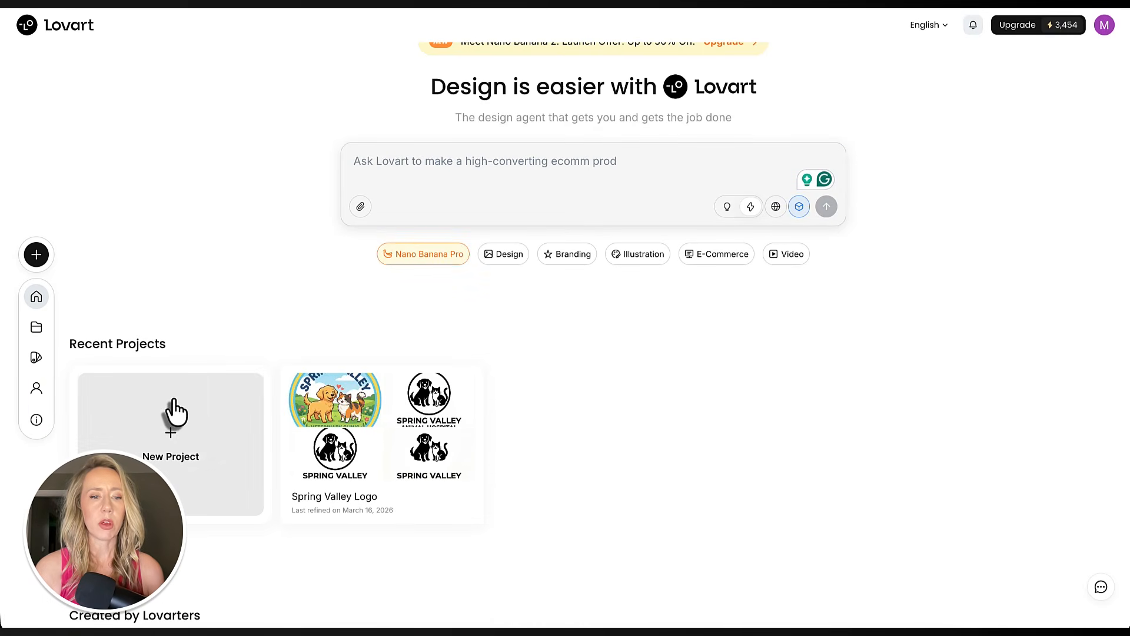
{"action": "left_click", "coordinate": [178, 439]}
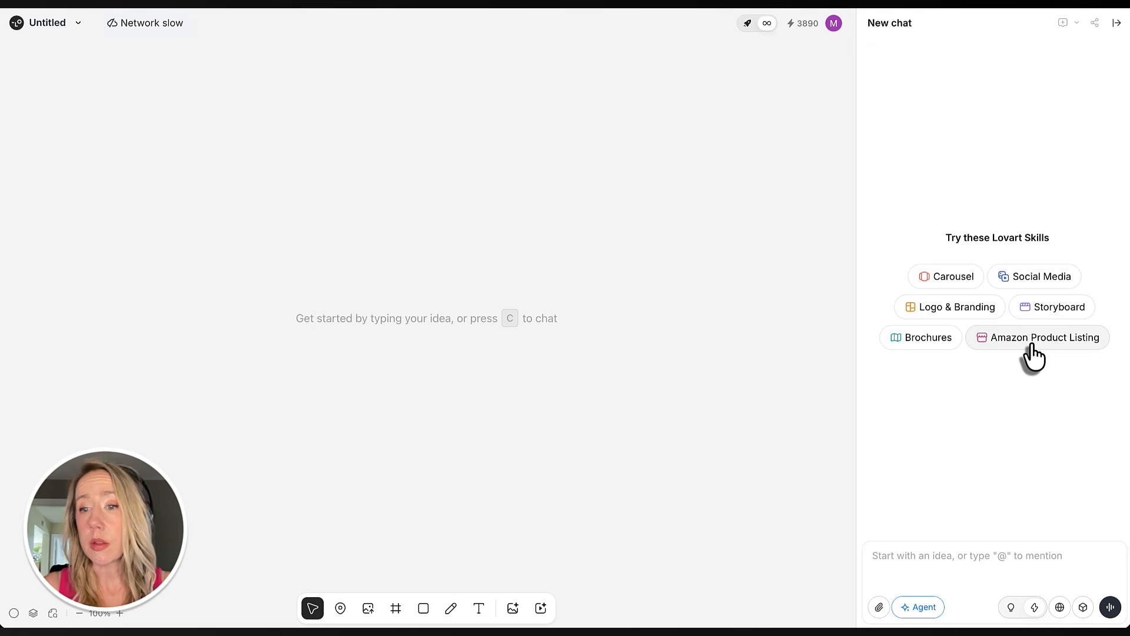
Step: With the Social Media skill, request an Instagram post promoting a free Easter Egg Hunt on Sunday, April 5 at 10 AM, leaving blank logo space
{"action": "left_click", "coordinate": [1026, 288]}
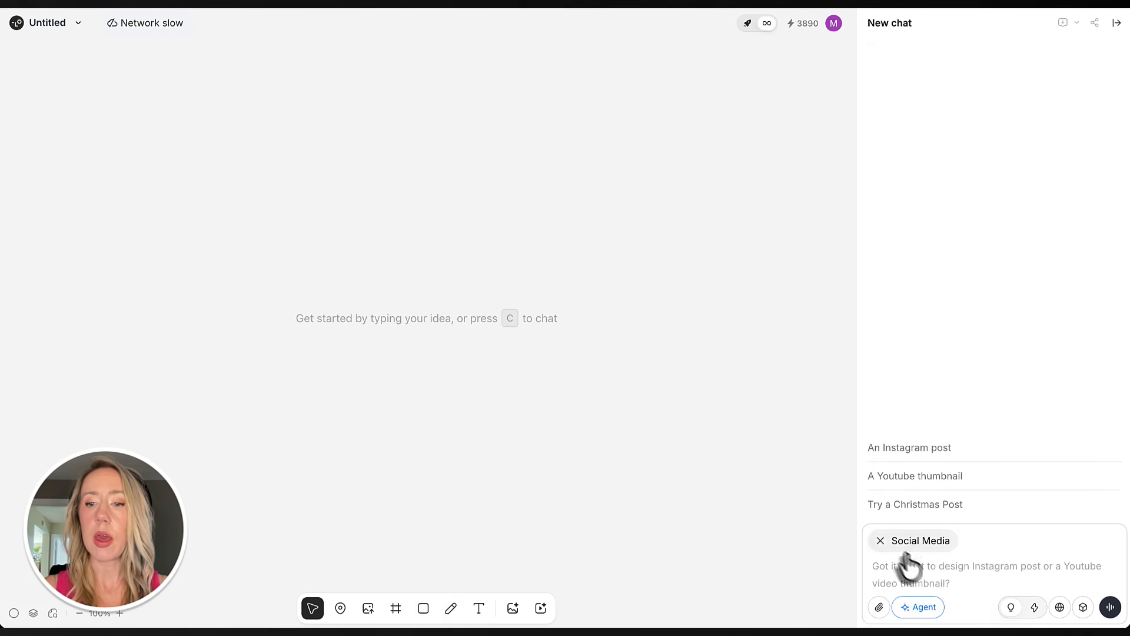
{"action": "left_click", "coordinate": [914, 450]}
{"action": "left_click", "coordinate": [1026, 569]}
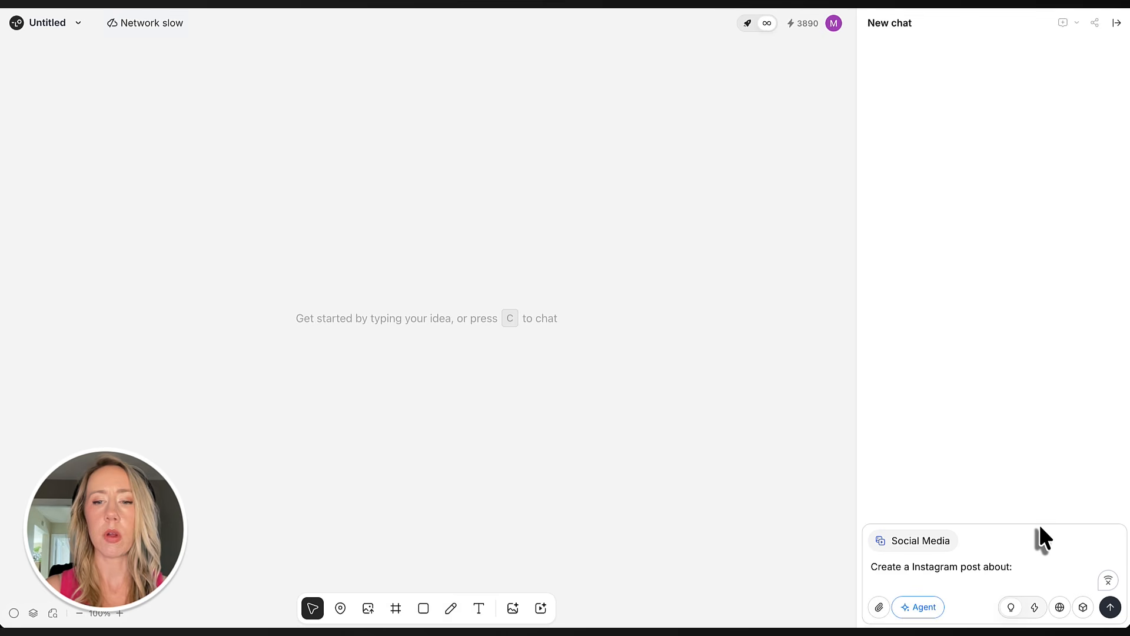
{"action": "type", "text": "promotional image for upcoming Easter Egg Hunt on Sunday, April 5 at 10 AM. It is free to attend. Leave a blank space for a logo"}
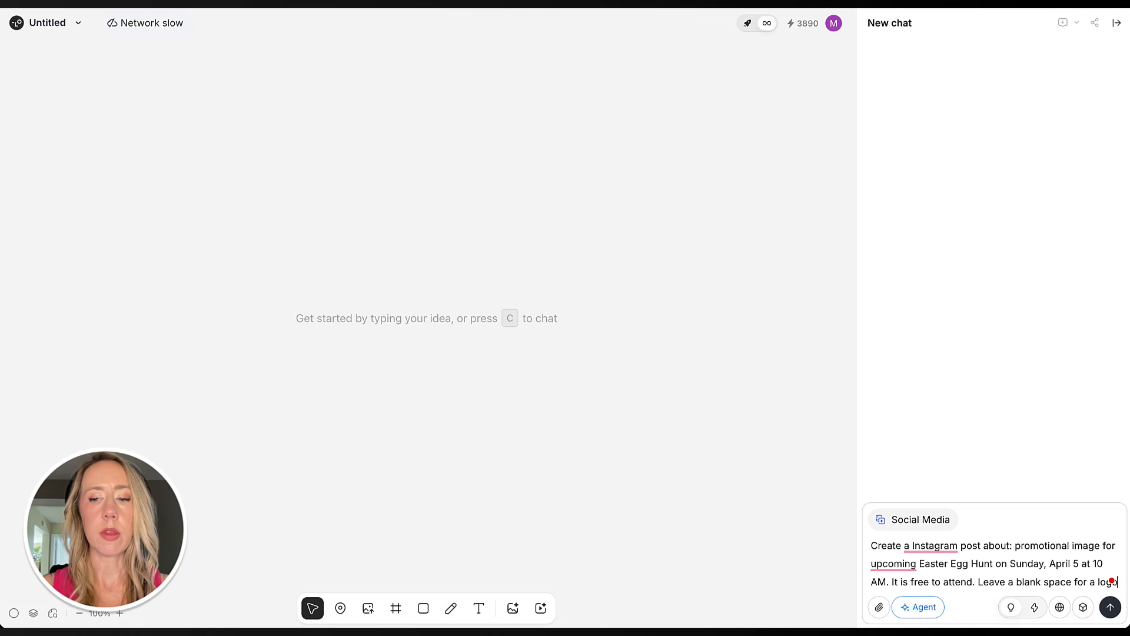
{"action": "left_click", "coordinate": [1110, 608]}
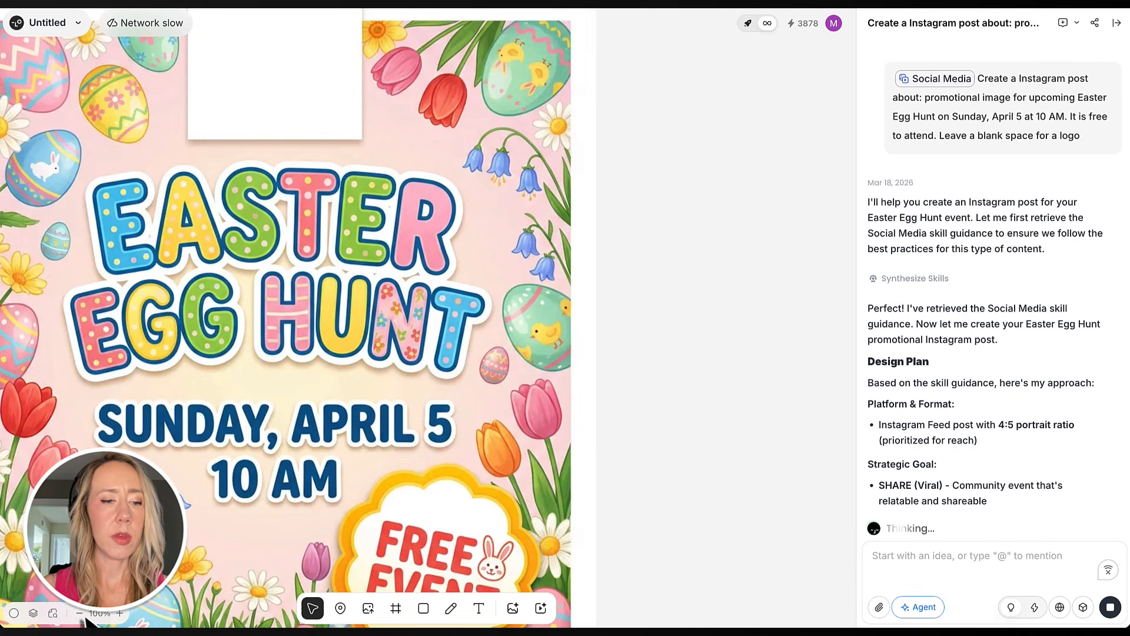
Step: Examine the complete Easter Egg Hunt post on the canvas
{"action": "left_click", "coordinate": [81, 614]}
{"action": "scroll", "coordinate": [372, 482], "scroll_direction": "left", "scroll_amount": 2}
{"action": "scroll", "coordinate": [374, 482], "scroll_direction": "left", "scroll_amount": 5}
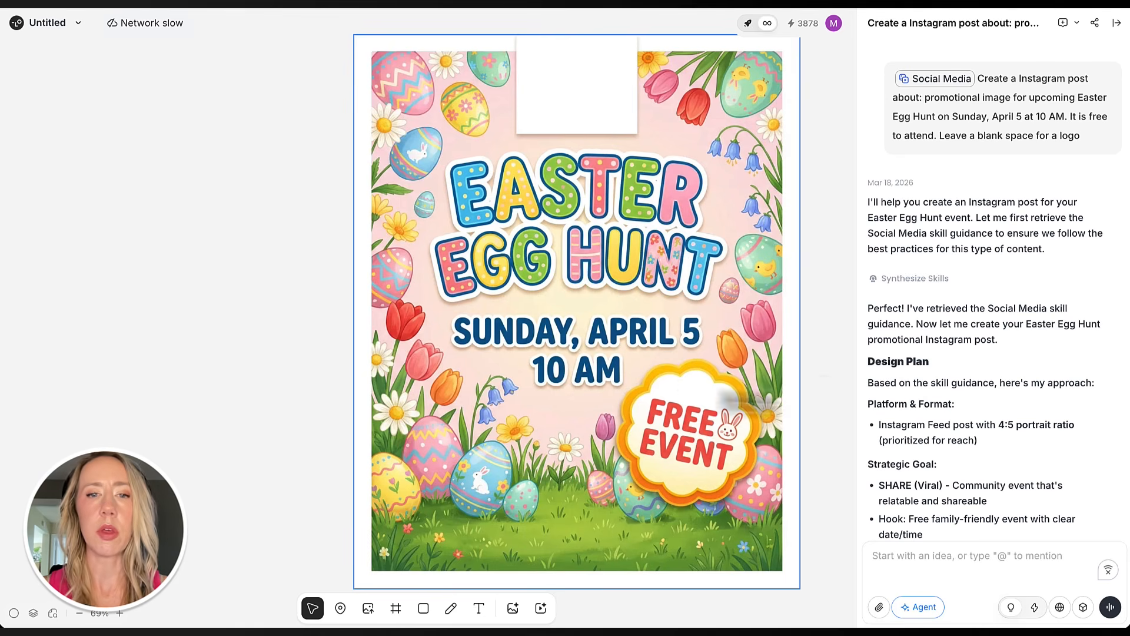
Step: Mark the white box in the Easter Egg Hunt post and ask the agent to expand it so it is wider than tall
{"action": "scroll", "coordinate": [389, 67], "scroll_direction": "right", "scroll_amount": 2}
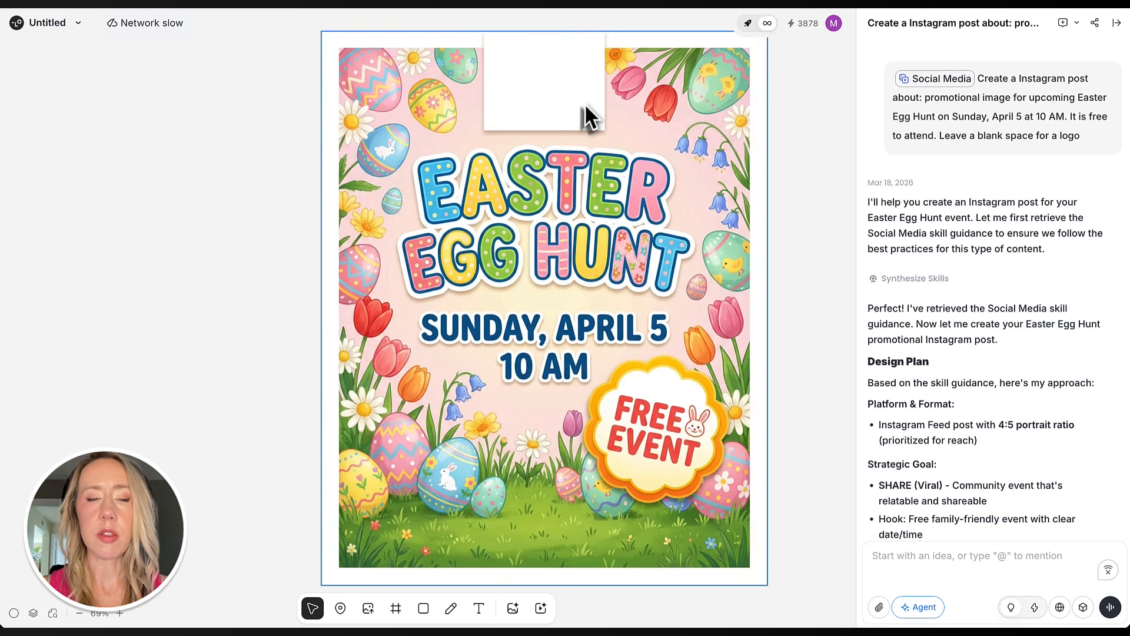
{"action": "left_click", "coordinate": [568, 104]}
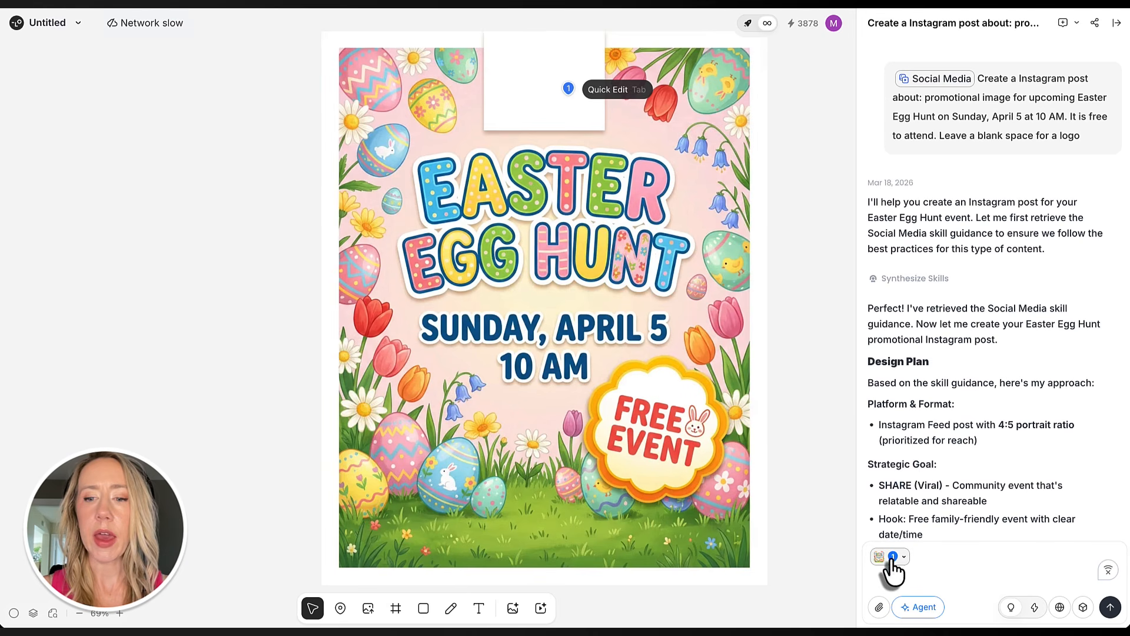
{"action": "type", "text": "Expand the white box a little wider. The white space should be wider than it is tall"}
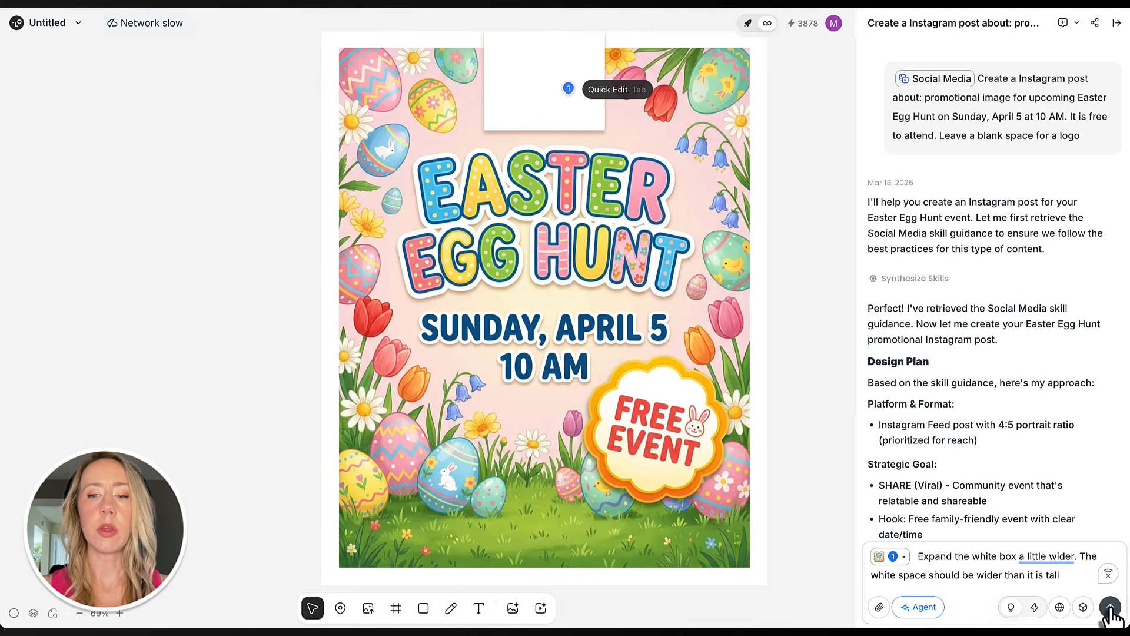
{"action": "left_click", "coordinate": [1110, 608]}
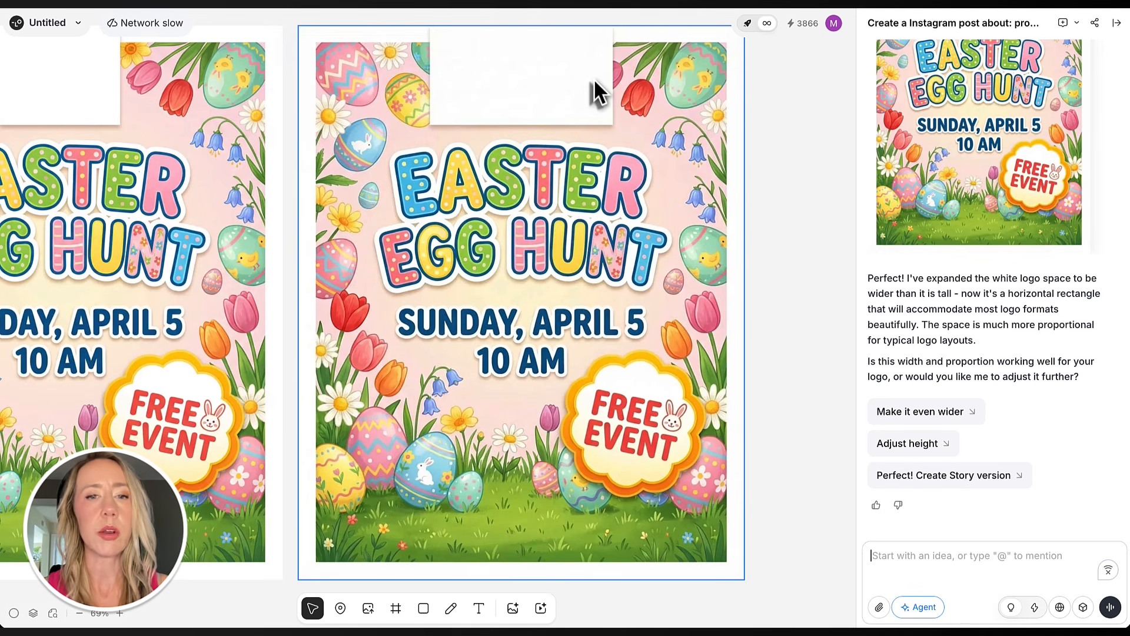
Step: Upload the springvalley-cc-color logo image to the canvas
{"action": "left_click", "coordinate": [367, 612]}
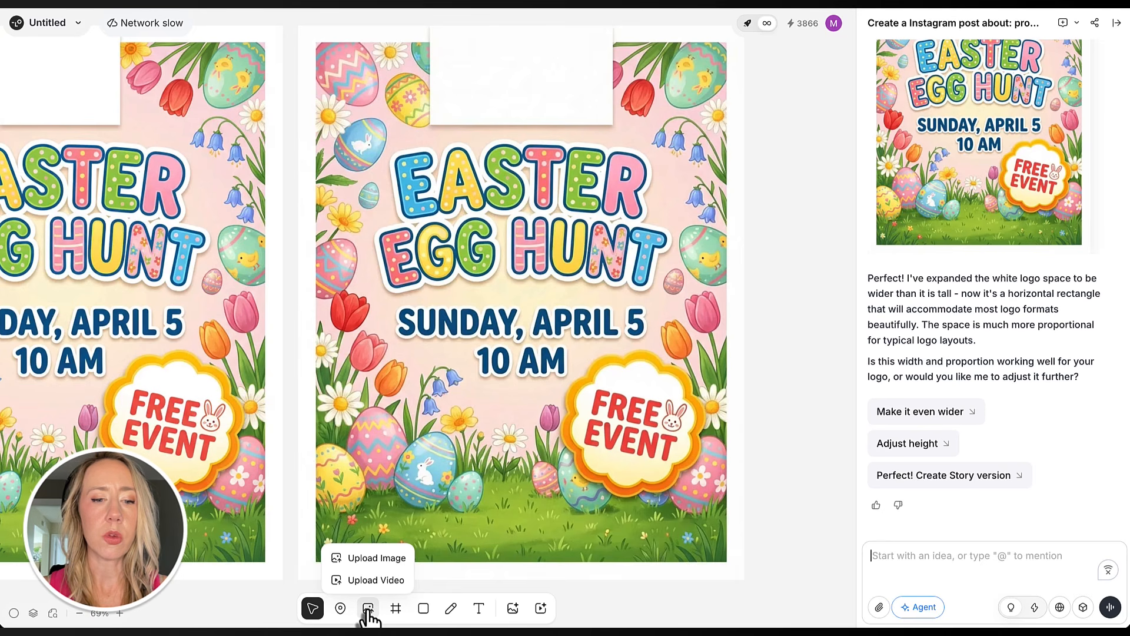
{"action": "left_click", "coordinate": [368, 559]}
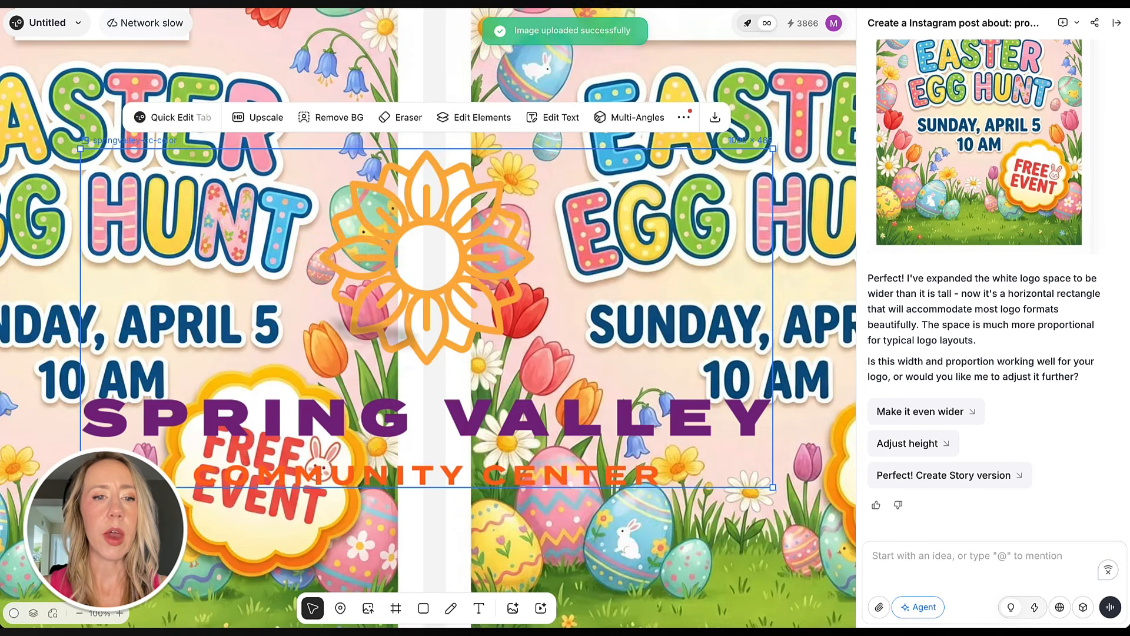
{"action": "scroll", "coordinate": [429, 320], "scroll_direction": "right", "scroll_amount": 5}
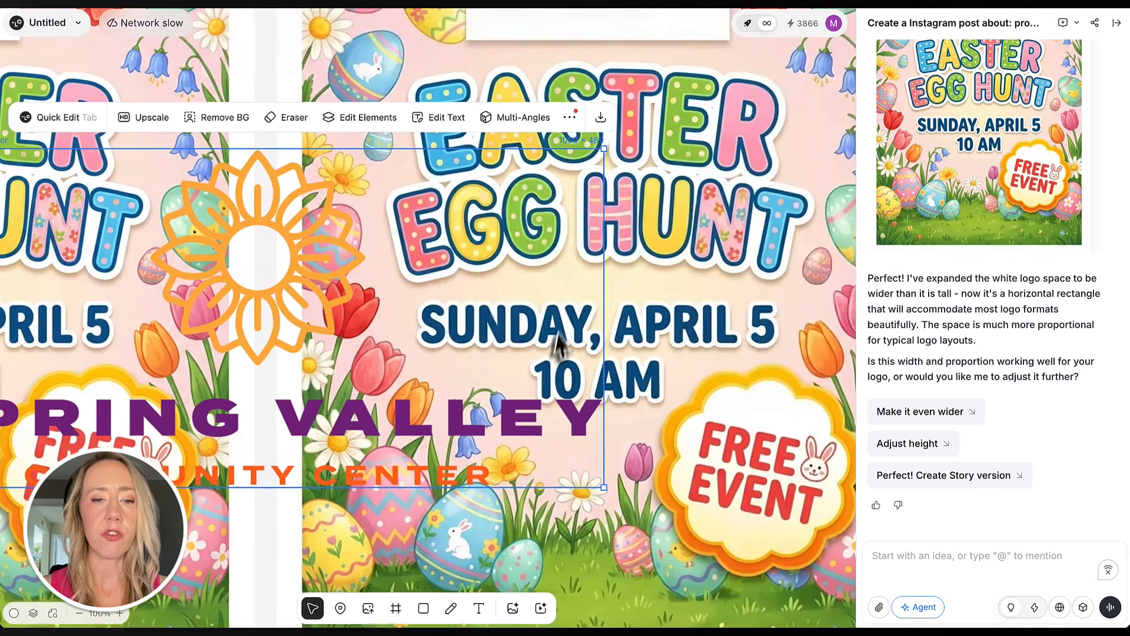
{"action": "left_click", "coordinate": [79, 613]}
{"action": "scroll", "coordinate": [306, 365], "scroll_direction": "left", "scroll_amount": 5}
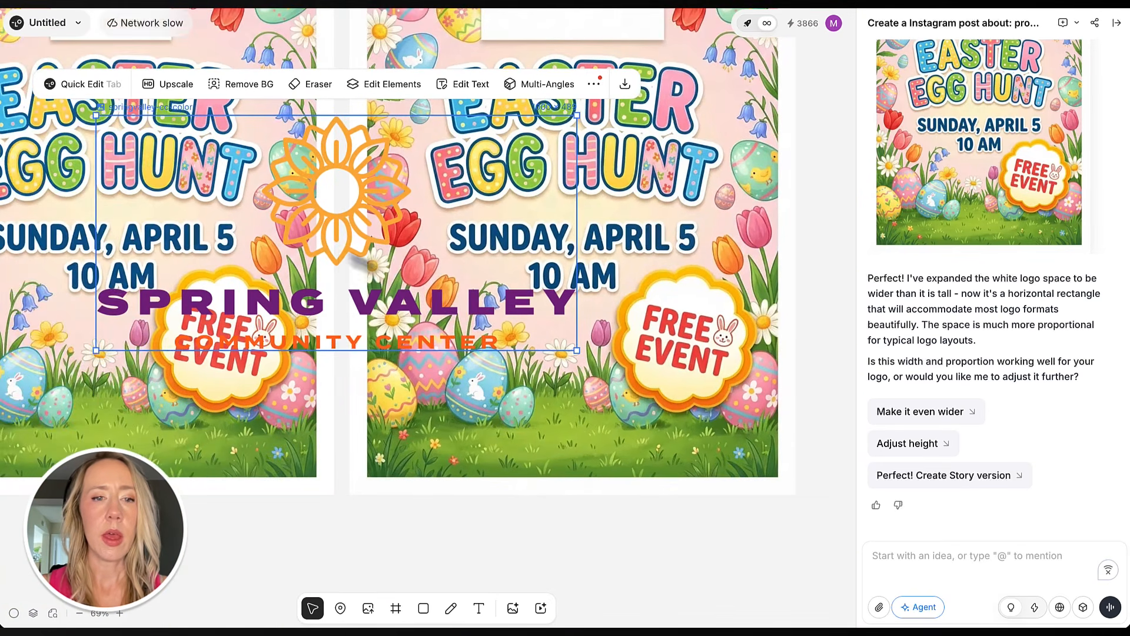
Step: Scale the Spring Valley Community Center logo down to about 330 × 161 and place it inside the widened white box
{"action": "left_click_drag", "start_coordinate": [348, 255], "coordinate": [584, 287]}
{"action": "left_click_drag", "start_coordinate": [813, 382], "coordinate": [550, 254]}
{"action": "scroll", "coordinate": [551, 495], "scroll_direction": "up", "scroll_amount": 4}
{"action": "left_click_drag", "start_coordinate": [461, 421], "coordinate": [605, 260]}
{"action": "left_click_drag", "start_coordinate": [700, 323], "coordinate": [563, 281]}
{"action": "scroll", "coordinate": [606, 366], "scroll_direction": "up", "scroll_amount": 1}
{"action": "left_click", "coordinate": [822, 382]}
{"action": "scroll", "coordinate": [781, 393], "scroll_direction": "down", "scroll_amount": 2}
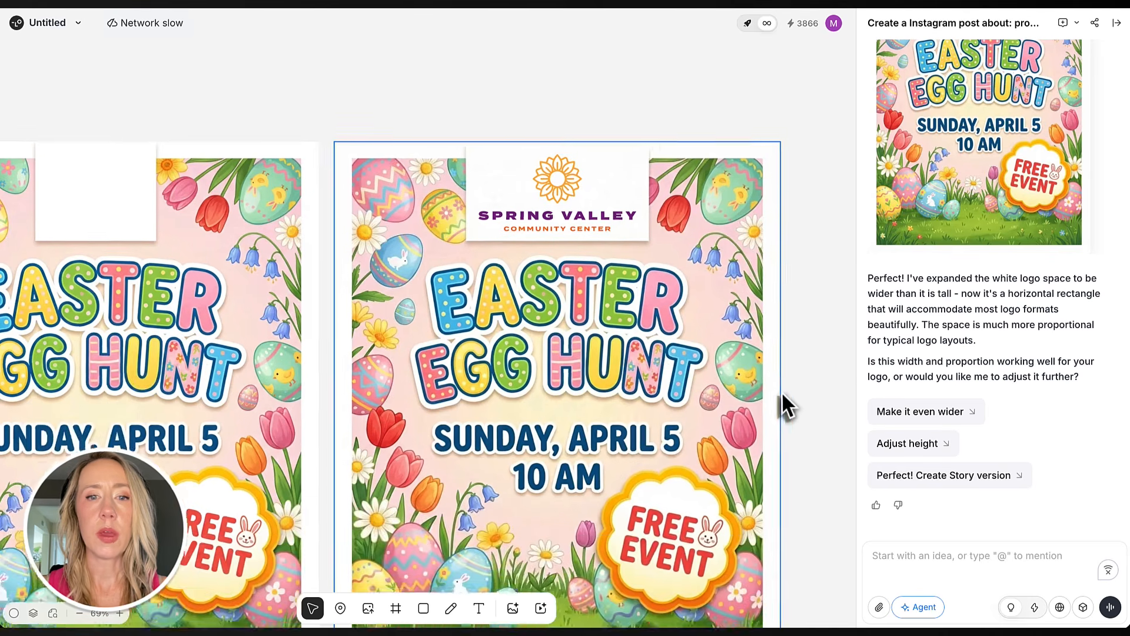
Step: Mark the red tulip beside the date text and ask the agent to turn this tulip yellow
{"action": "scroll", "coordinate": [851, 412], "scroll_direction": "down", "scroll_amount": 3}
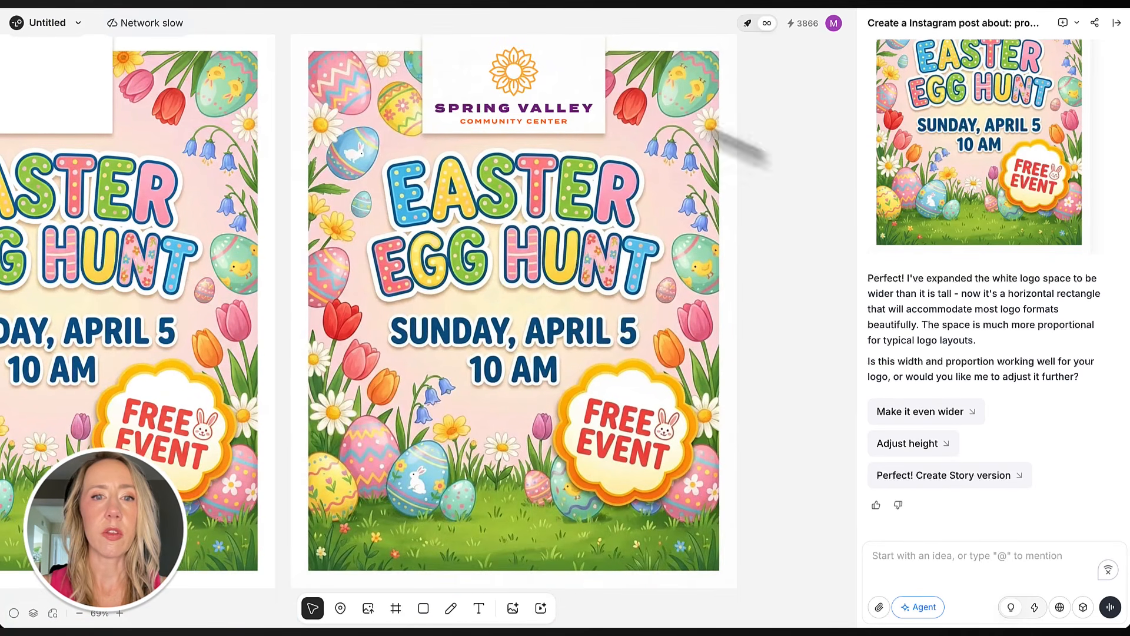
{"action": "scroll", "coordinate": [577, 350], "scroll_direction": "up", "scroll_amount": 1}
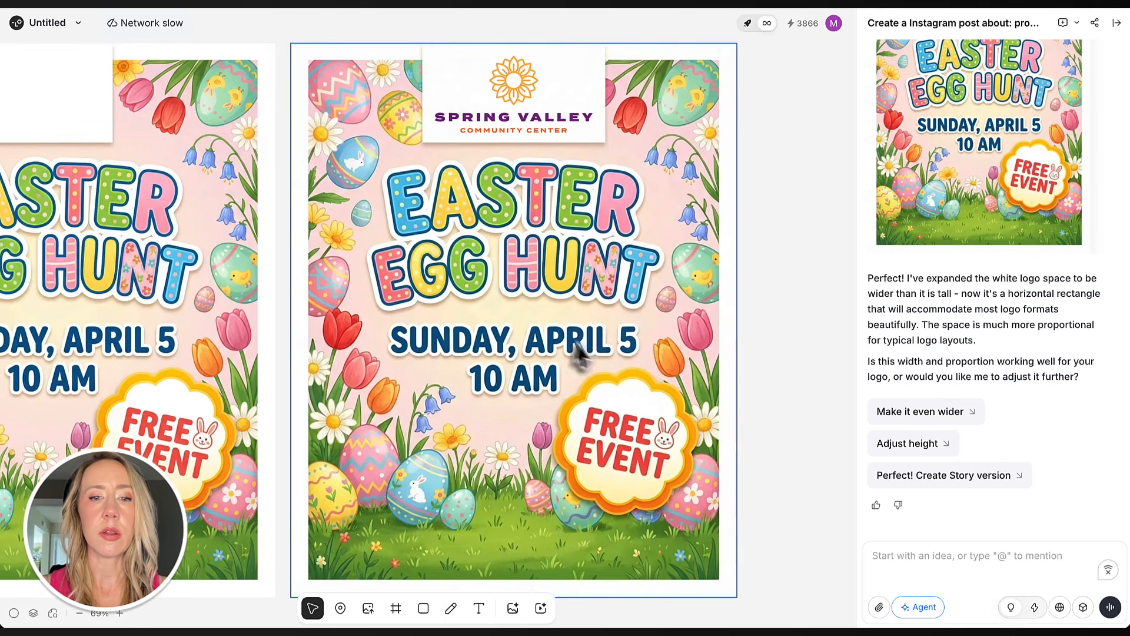
{"action": "scroll", "coordinate": [588, 330], "scroll_direction": "right", "scroll_amount": 1}
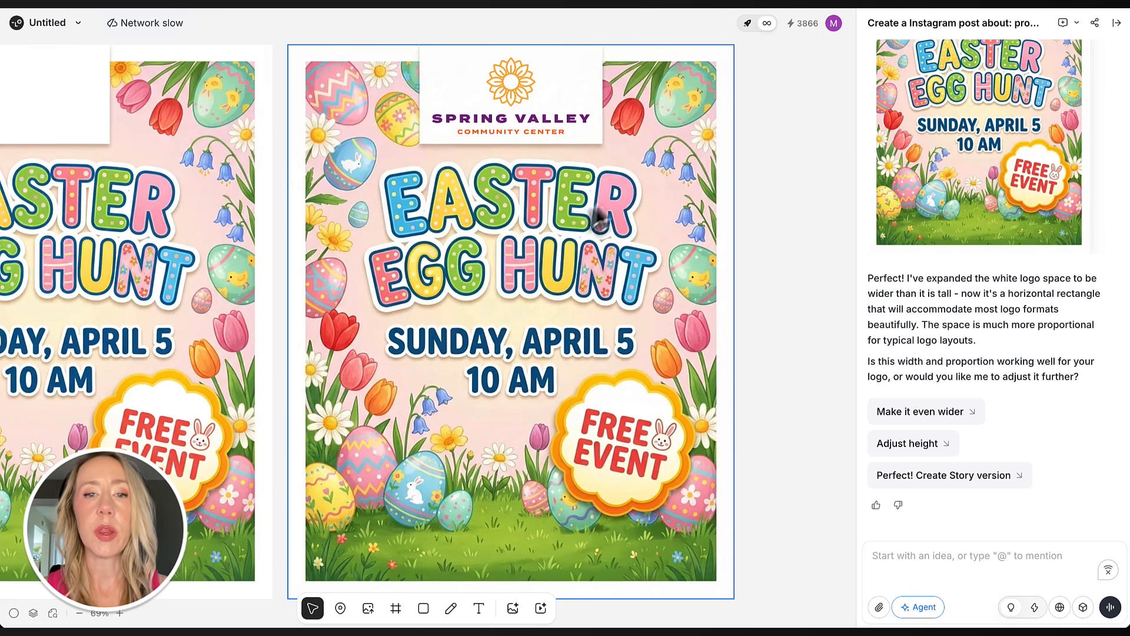
{"action": "scroll", "coordinate": [592, 256], "scroll_direction": "left", "scroll_amount": 1}
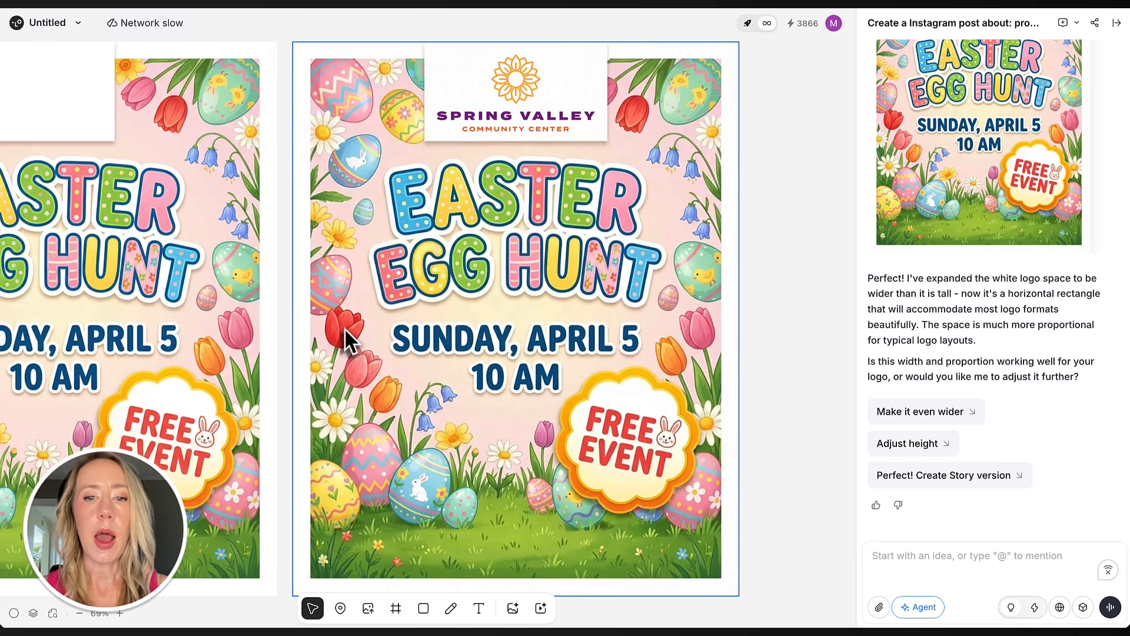
{"action": "left_click", "coordinate": [346, 331]}
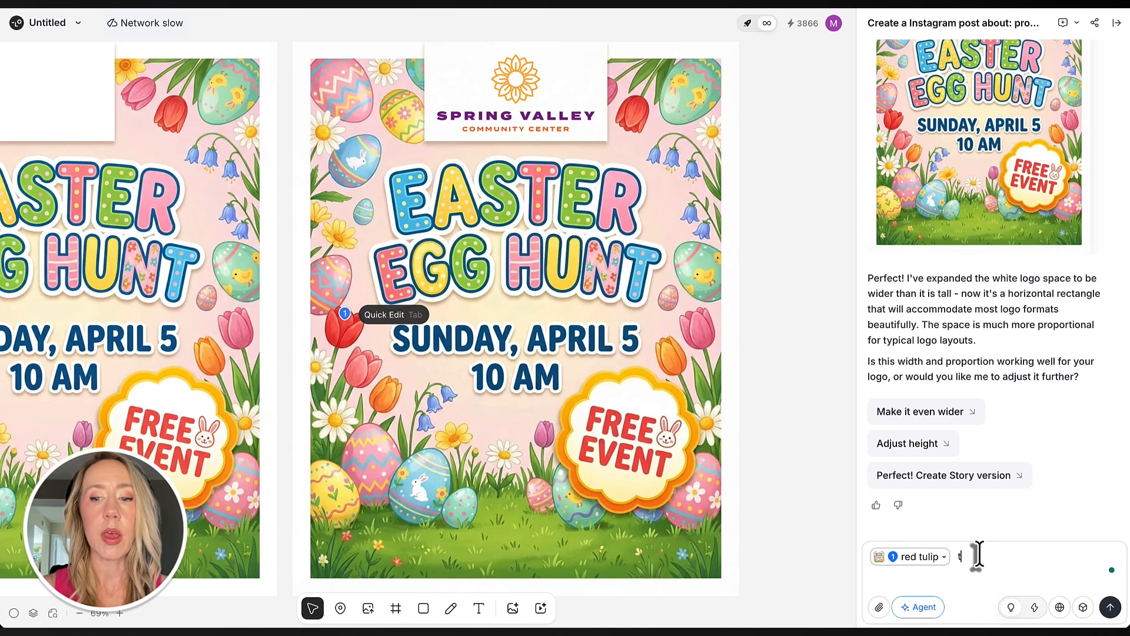
{"action": "type", "text": "turn this ye"}
{"action": "type", "text": "llow"}
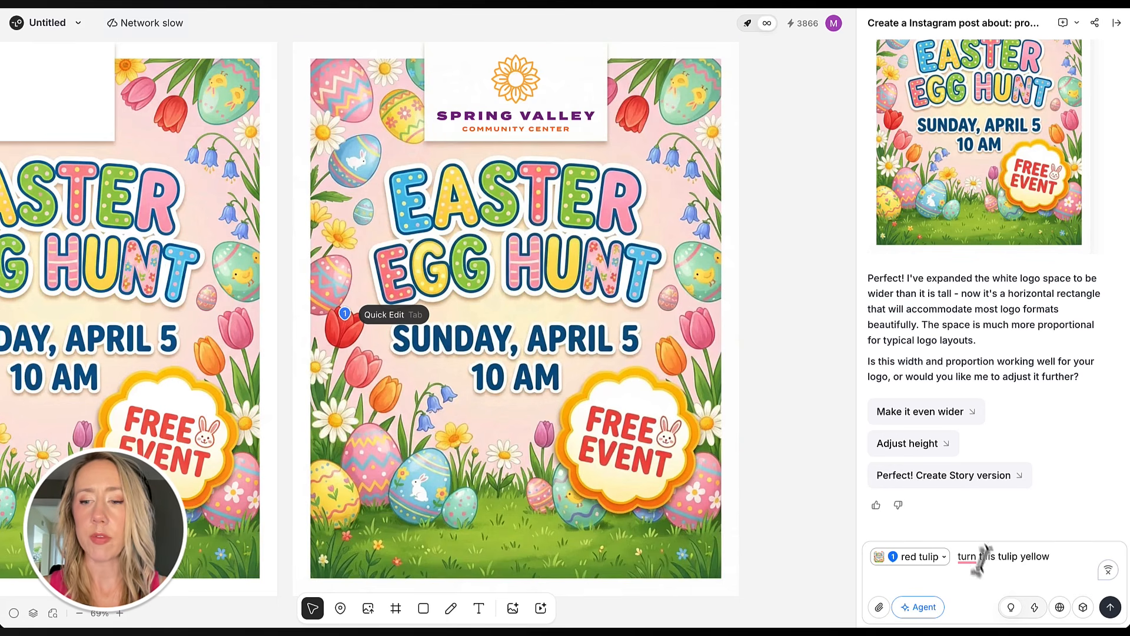
{"action": "left_click", "coordinate": [1110, 607]}
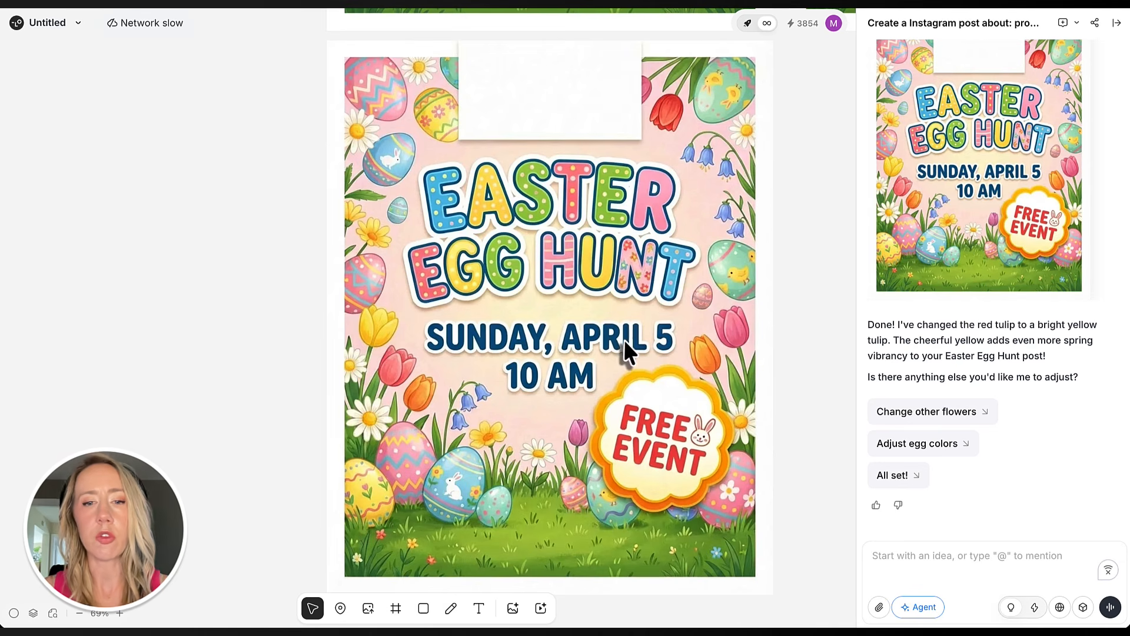
Step: Move the Spring Valley logo from the previous post down to the white box of the yellow-tulip version
{"action": "scroll", "coordinate": [593, 343], "scroll_direction": "down", "scroll_amount": 1}
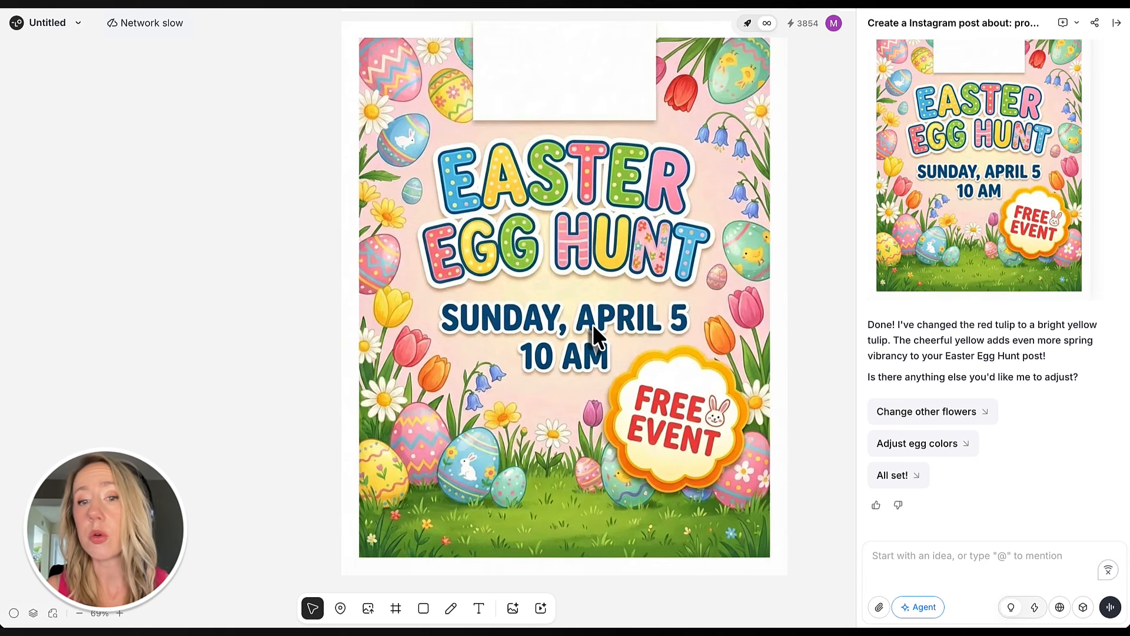
{"action": "scroll", "coordinate": [593, 324], "scroll_direction": "up", "scroll_amount": 1}
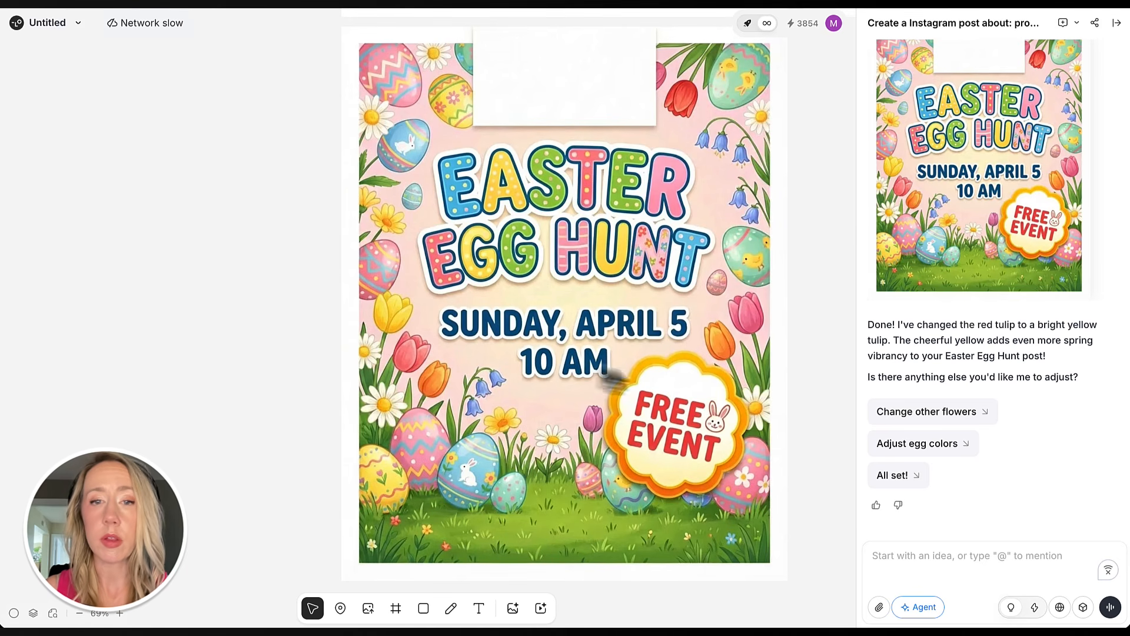
{"action": "scroll", "coordinate": [655, 179], "scroll_direction": "right", "scroll_amount": 5}
{"action": "scroll", "coordinate": [647, 178], "scroll_direction": "up", "scroll_amount": 9}
{"action": "scroll", "coordinate": [650, 177], "scroll_direction": "right", "scroll_amount": 9}
{"action": "scroll", "coordinate": [650, 189], "scroll_direction": "left", "scroll_amount": 7}
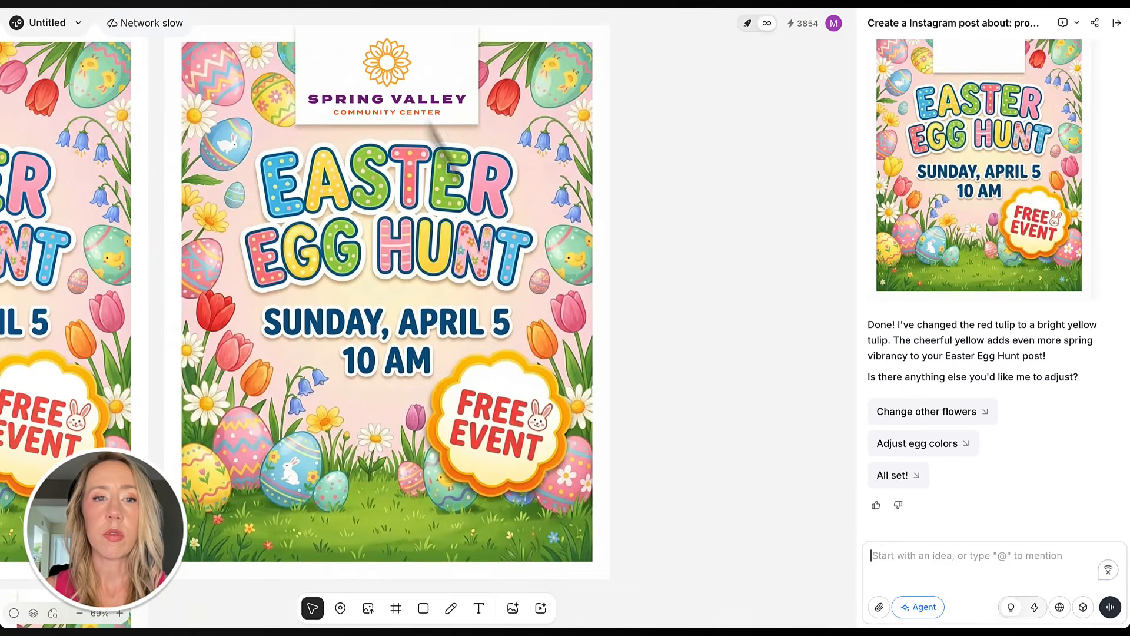
{"action": "left_click_drag", "start_coordinate": [404, 109], "coordinate": [336, 379]}
{"action": "scroll", "coordinate": [336, 379], "scroll_direction": "left", "scroll_amount": 9}
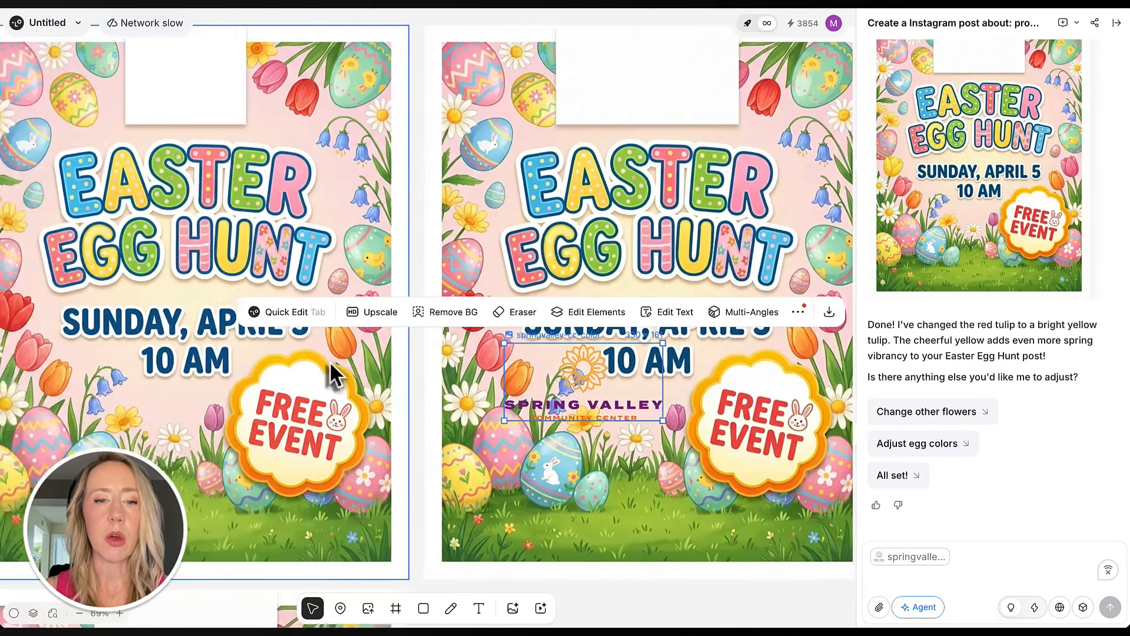
{"action": "scroll", "coordinate": [336, 378], "scroll_direction": "down", "scroll_amount": 8}
{"action": "left_click_drag", "start_coordinate": [652, 106], "coordinate": [257, 383]}
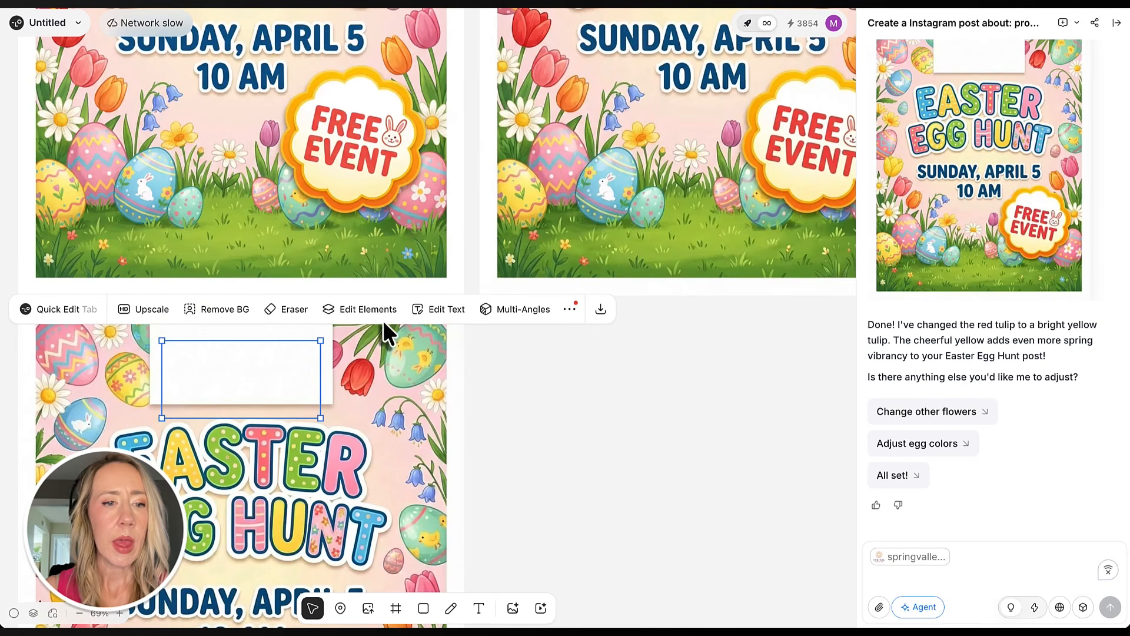
{"action": "scroll", "coordinate": [426, 406], "scroll_direction": "left", "scroll_amount": 5}
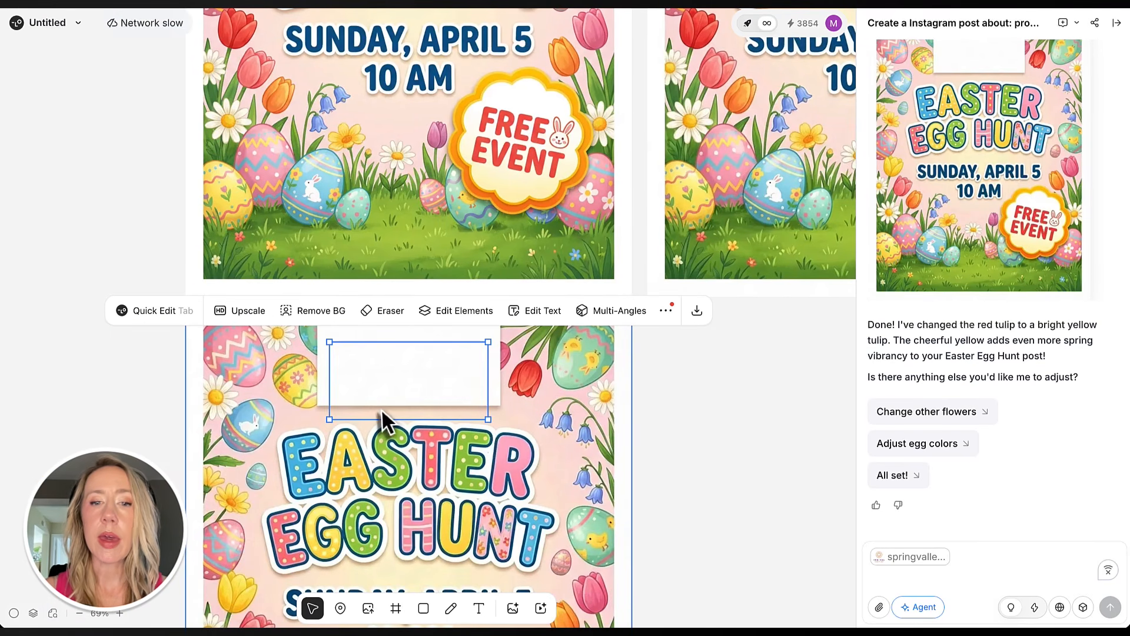
Step: Shift the yellow-tulip post sideways off the hidden logo and bring the springvalley-cc-color layer to the top of the layer order
{"action": "left_click_drag", "start_coordinate": [471, 384], "coordinate": [651, 395]}
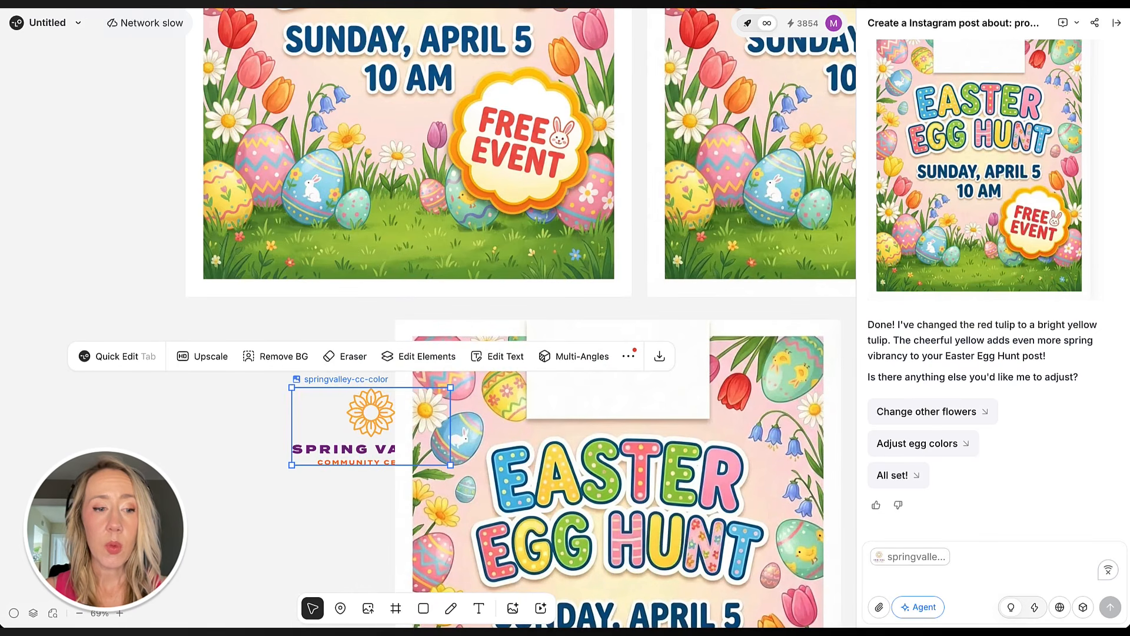
{"action": "left_click", "coordinate": [33, 613]}
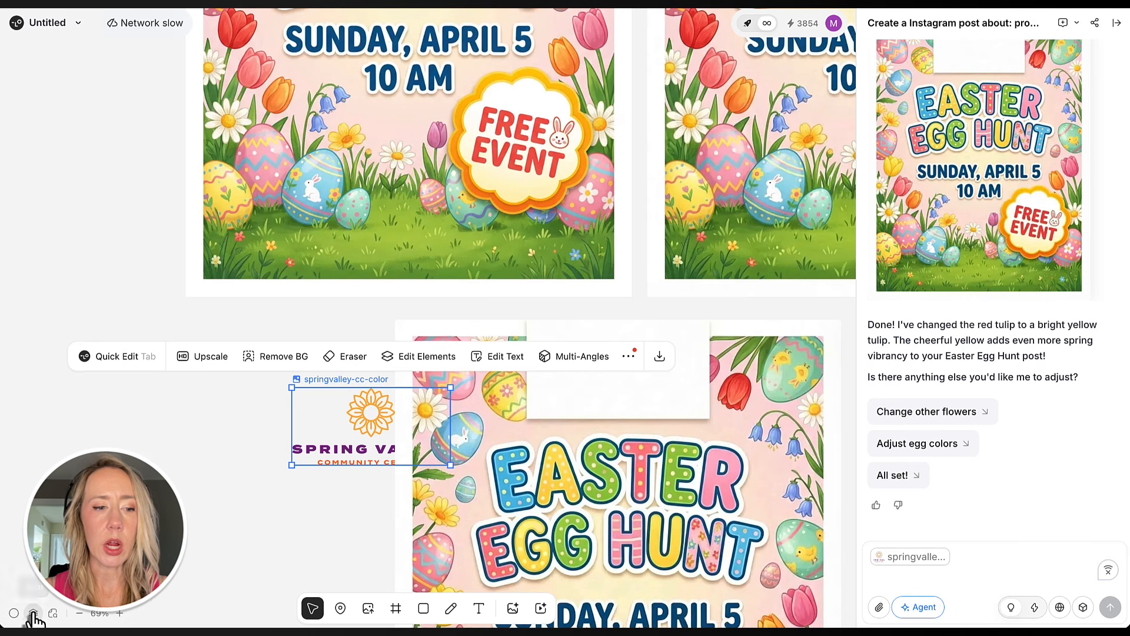
{"action": "left_click_drag", "start_coordinate": [100, 207], "coordinate": [116, 176]}
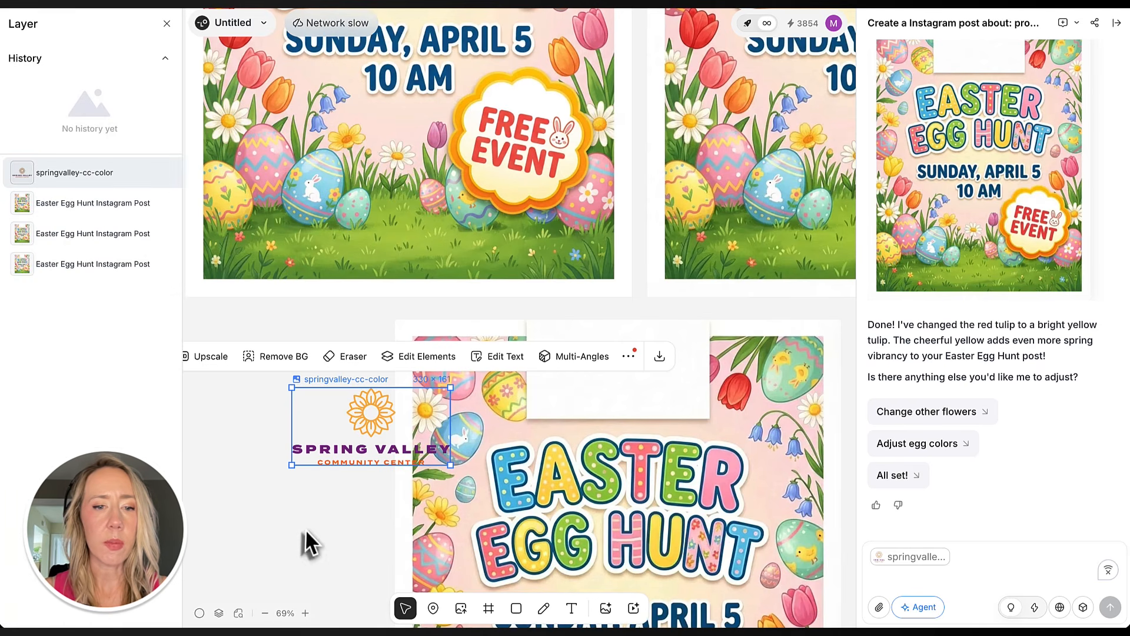
Step: Position the Spring Valley logo centered inside the white box of the yellow-tulip post
{"action": "scroll", "coordinate": [305, 542], "scroll_direction": "right", "scroll_amount": 2}
{"action": "left_click_drag", "start_coordinate": [336, 445], "coordinate": [576, 373]}
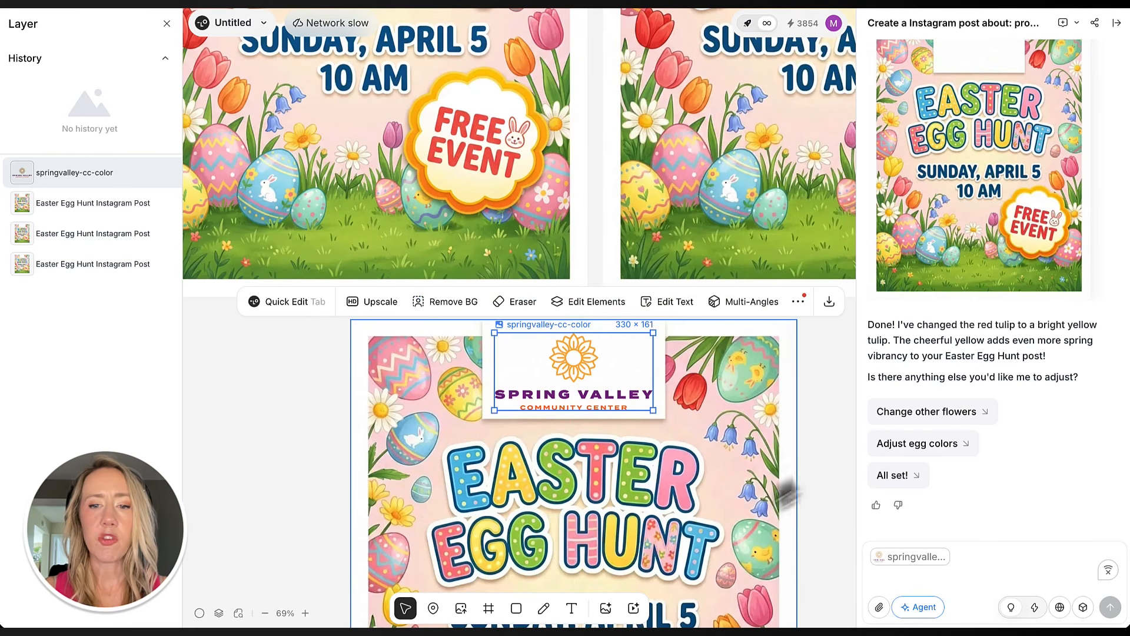
{"action": "left_click", "coordinate": [828, 505]}
Step: Select the yellow-tulip post together with the springvalley-cc-color logo and merge them into a single image
{"action": "scroll", "coordinate": [768, 516], "scroll_direction": "down", "scroll_amount": 5}
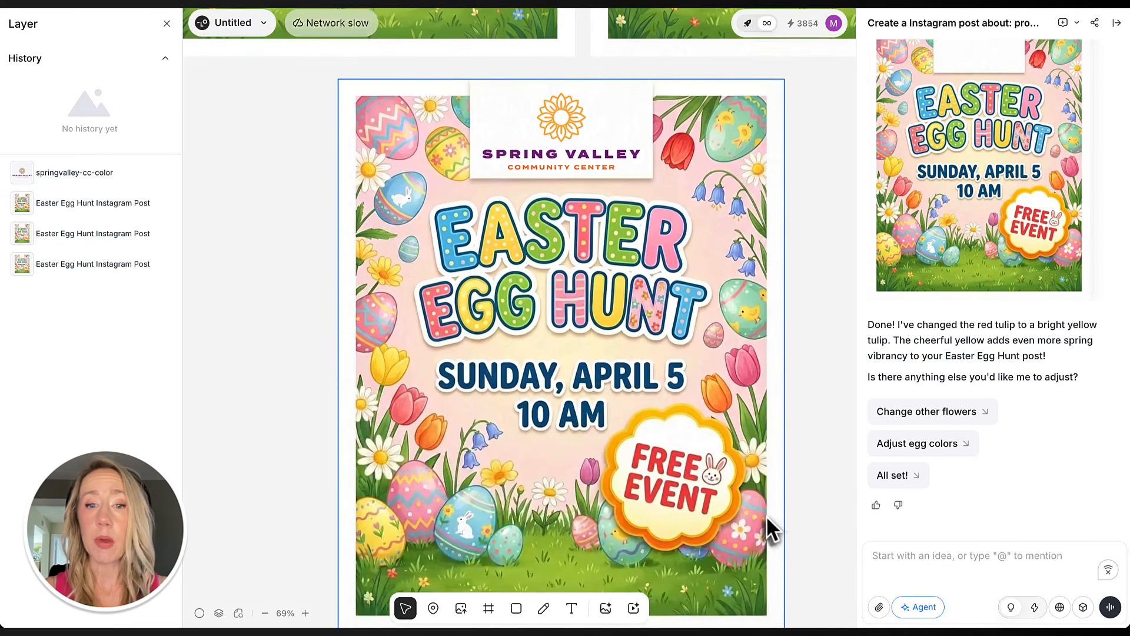
{"action": "scroll", "coordinate": [765, 515], "scroll_direction": "right", "scroll_amount": 3}
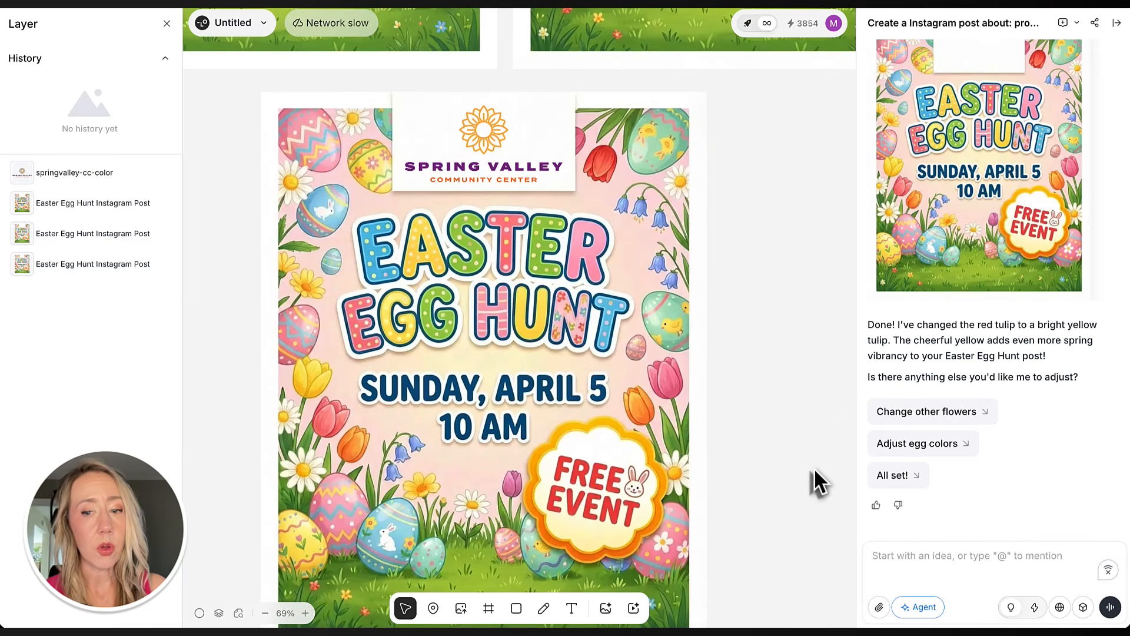
{"action": "scroll", "coordinate": [800, 421], "scroll_direction": "up", "scroll_amount": 1}
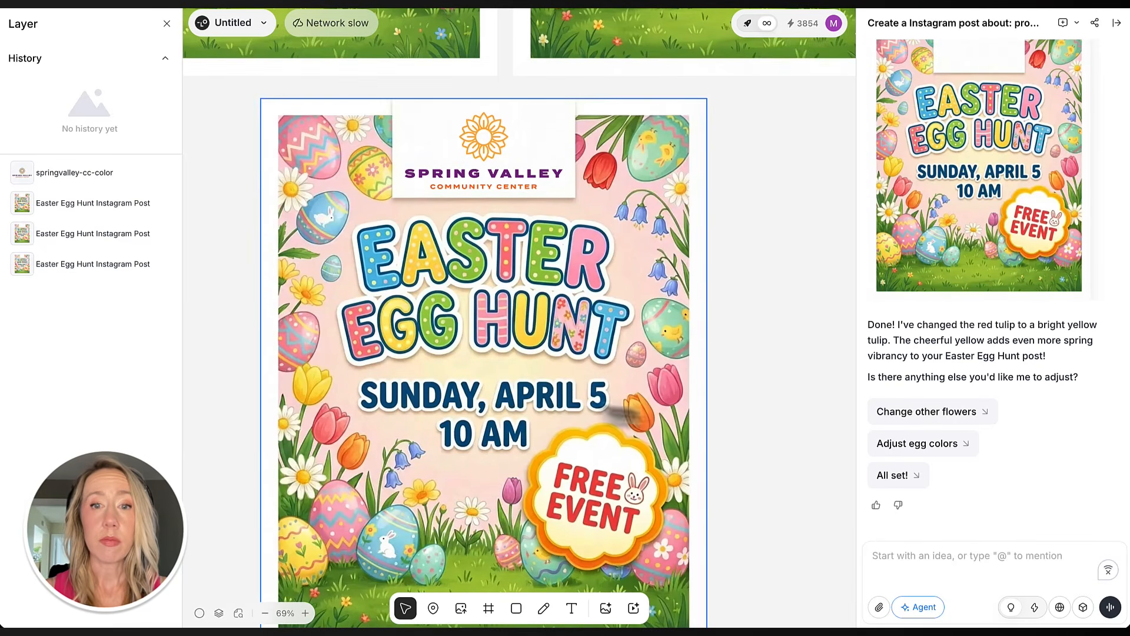
{"action": "scroll", "coordinate": [758, 398], "scroll_direction": "up", "scroll_amount": 5}
{"action": "scroll", "coordinate": [758, 398], "scroll_direction": "down", "scroll_amount": 8}
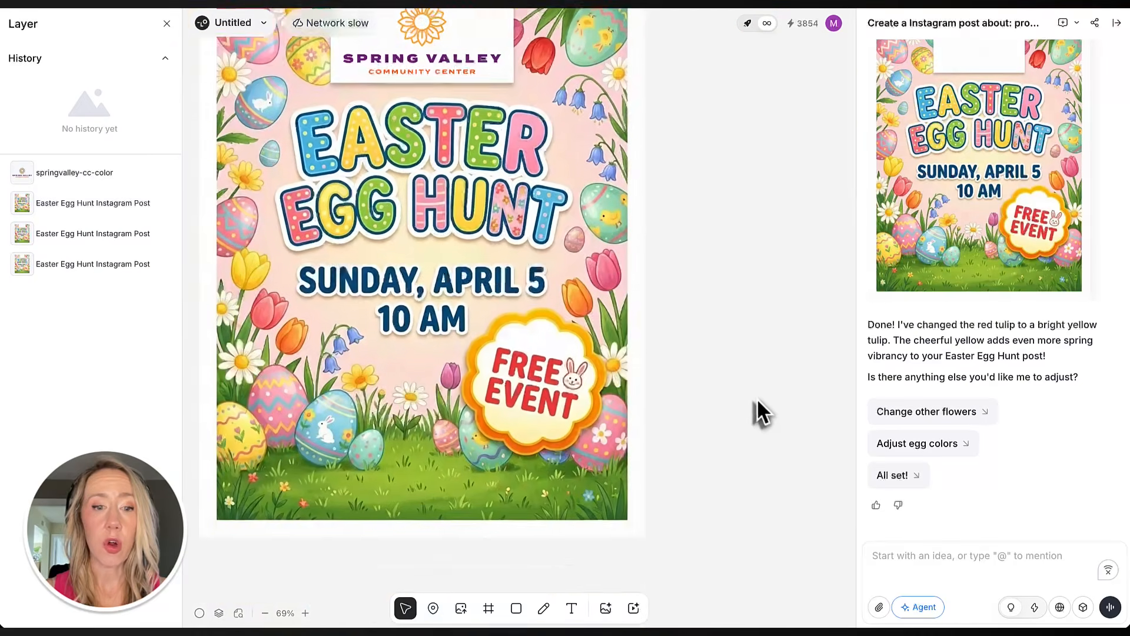
{"action": "left_click", "coordinate": [676, 392]}
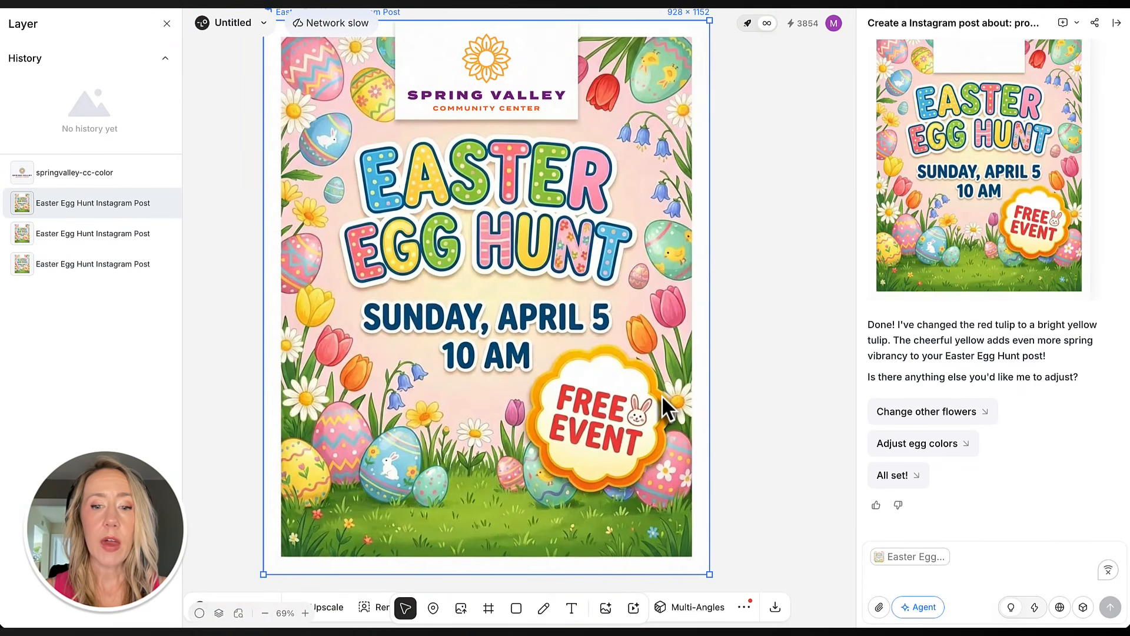
{"action": "scroll", "coordinate": [662, 395], "scroll_direction": "down", "scroll_amount": 3}
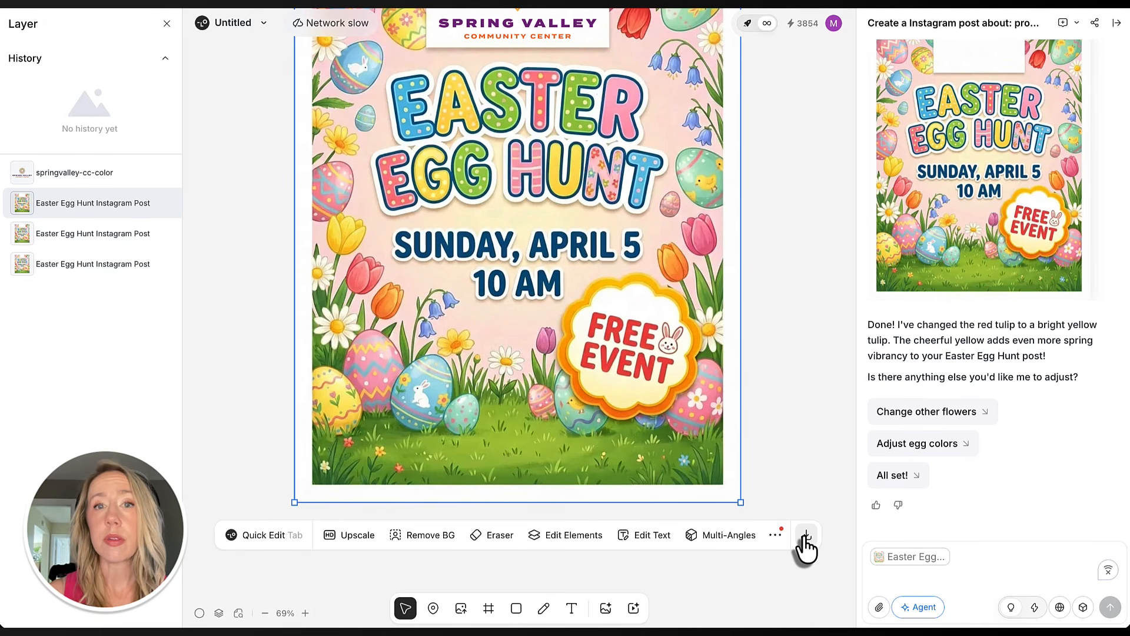
{"action": "scroll", "coordinate": [706, 505], "scroll_direction": "up", "scroll_amount": 3}
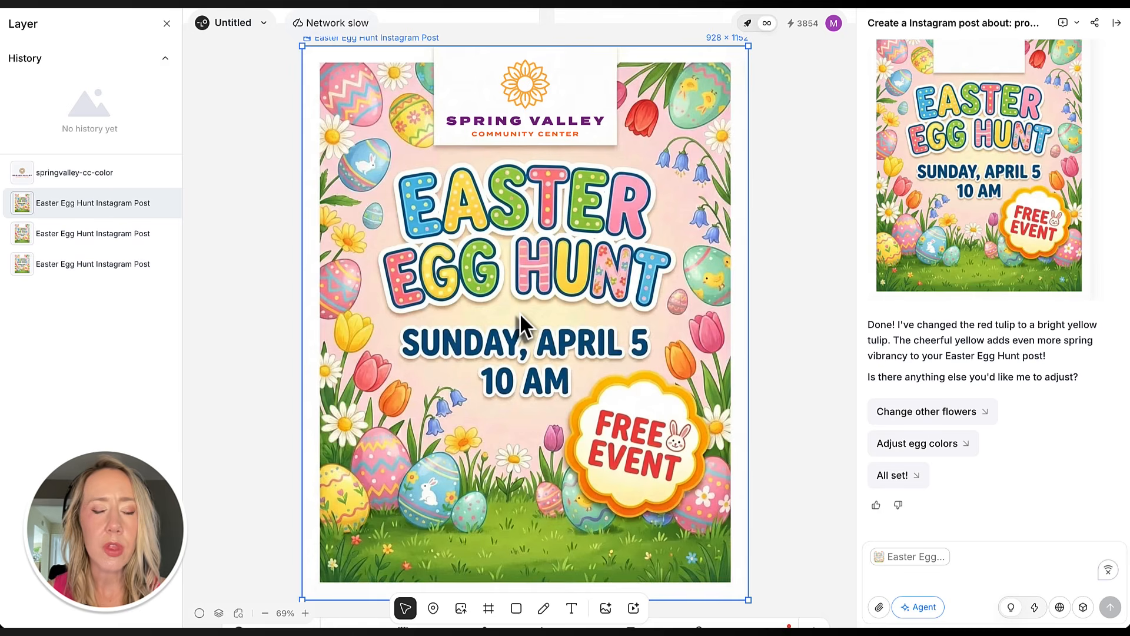
{"action": "left_click", "coordinate": [422, 102], "text": "shift"}
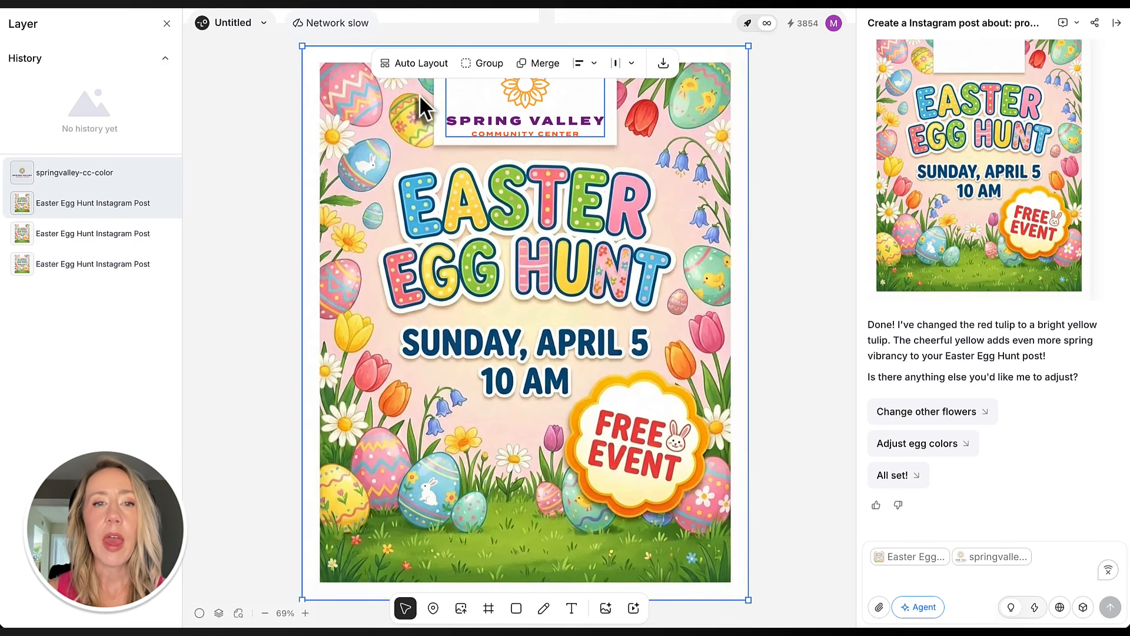
{"action": "left_click", "coordinate": [539, 64]}
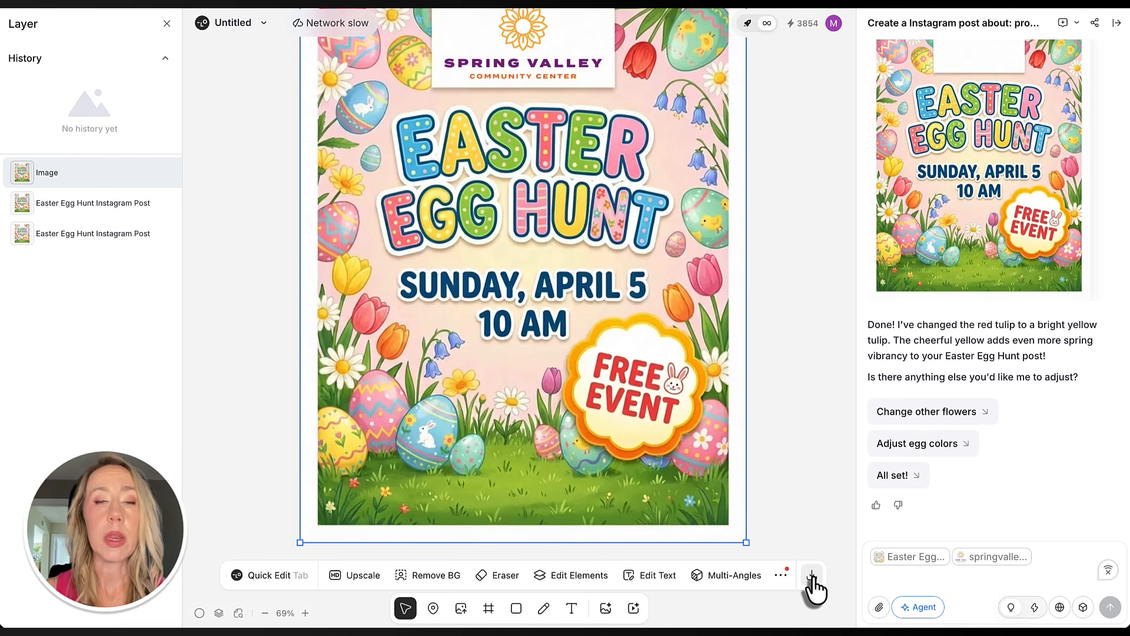
Step: Rename the untitled project as Spring Valley Easter Egg
{"action": "left_click", "coordinate": [235, 23]}
{"action": "type", "text": "Sp"}
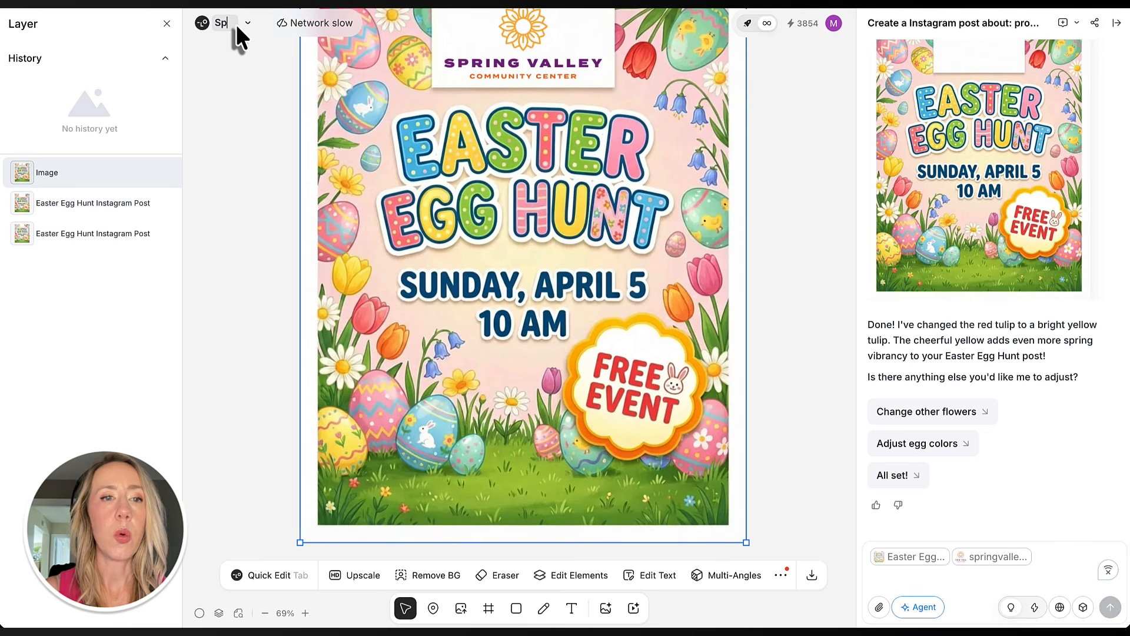
{"action": "type", "text": "ring Valley Easter Egg"}
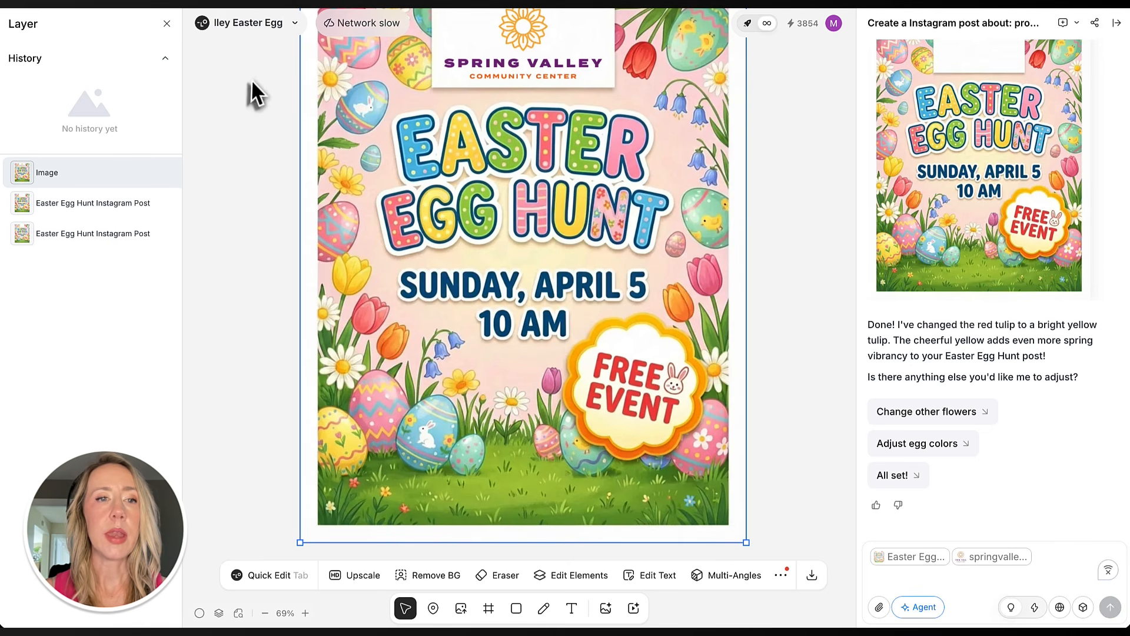
{"action": "left_click", "coordinate": [248, 81]}
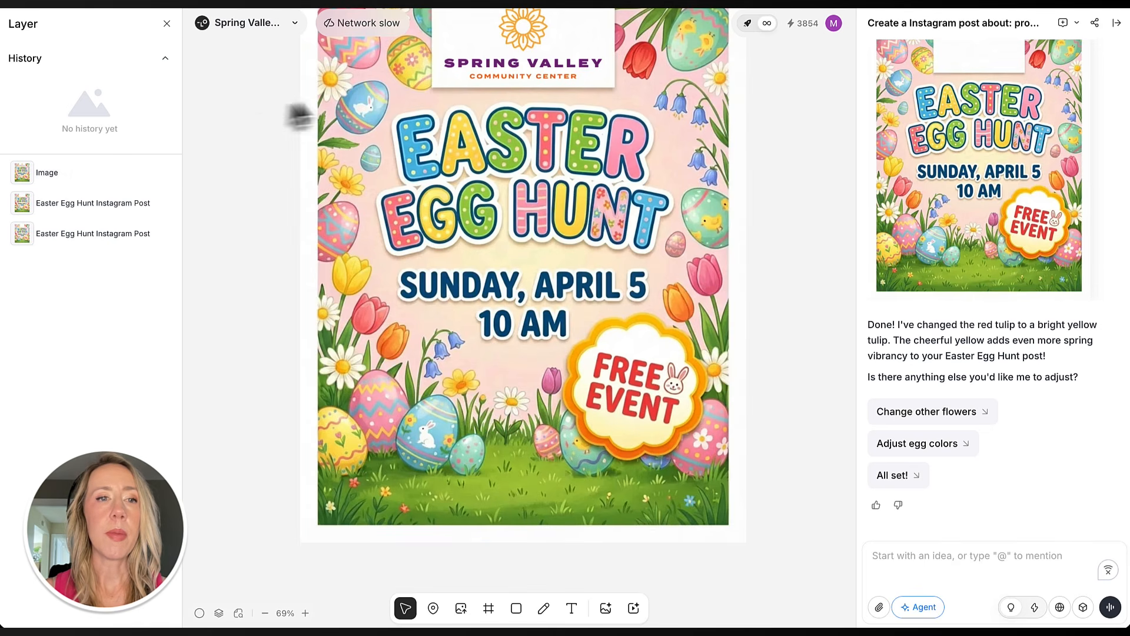
Step: Leave the Easter project for the home page and start a new blank project
{"action": "left_click", "coordinate": [167, 25]}
{"action": "left_click", "coordinate": [16, 24]}
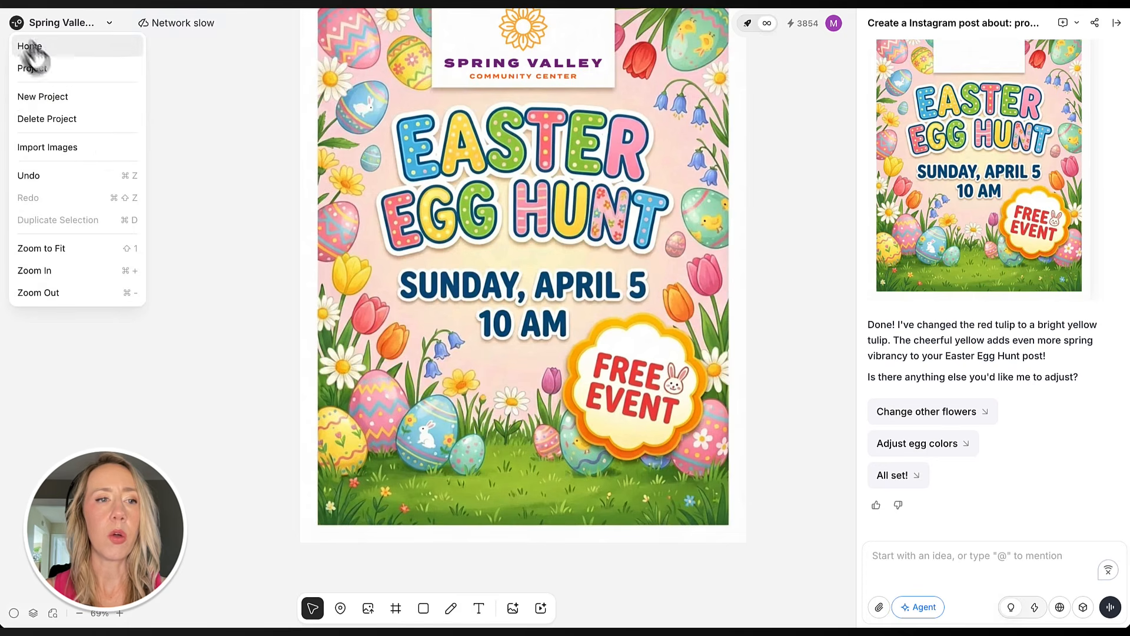
{"action": "left_click", "coordinate": [31, 48]}
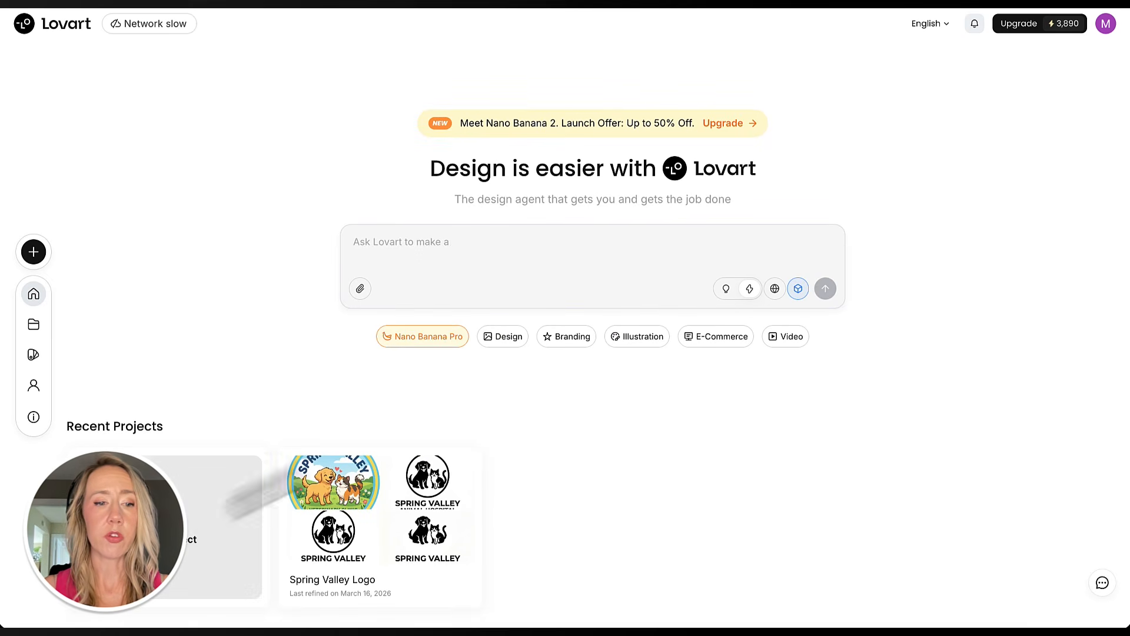
{"action": "left_click", "coordinate": [236, 507]}
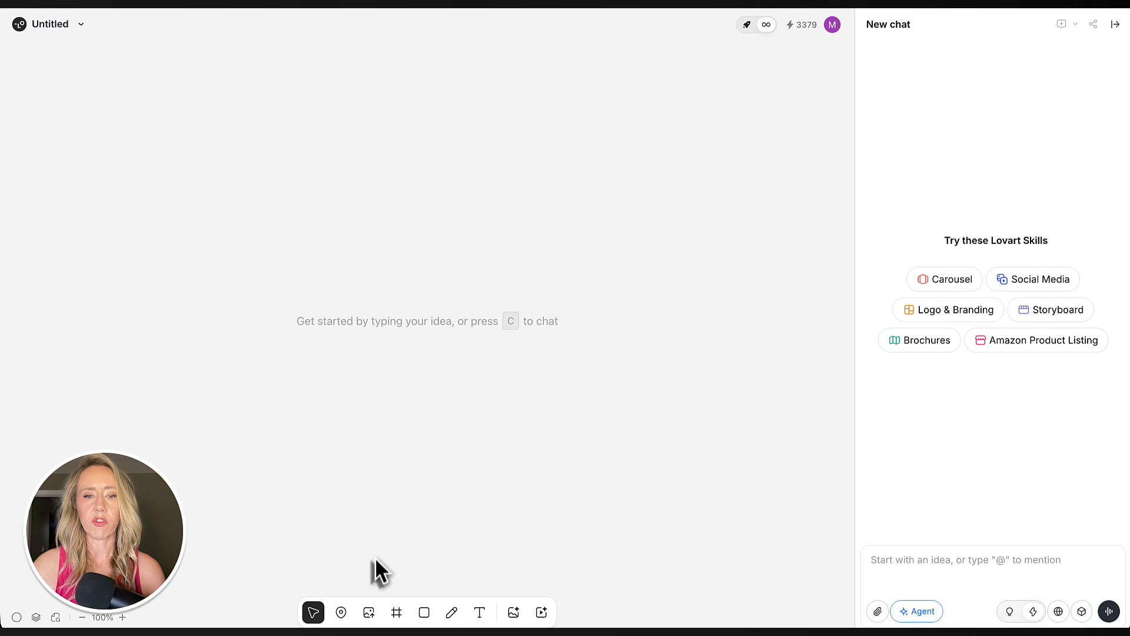
Step: Upload the Honolulu_SpiritExpo_Vertical image to the empty canvas
{"action": "left_click", "coordinate": [368, 614]}
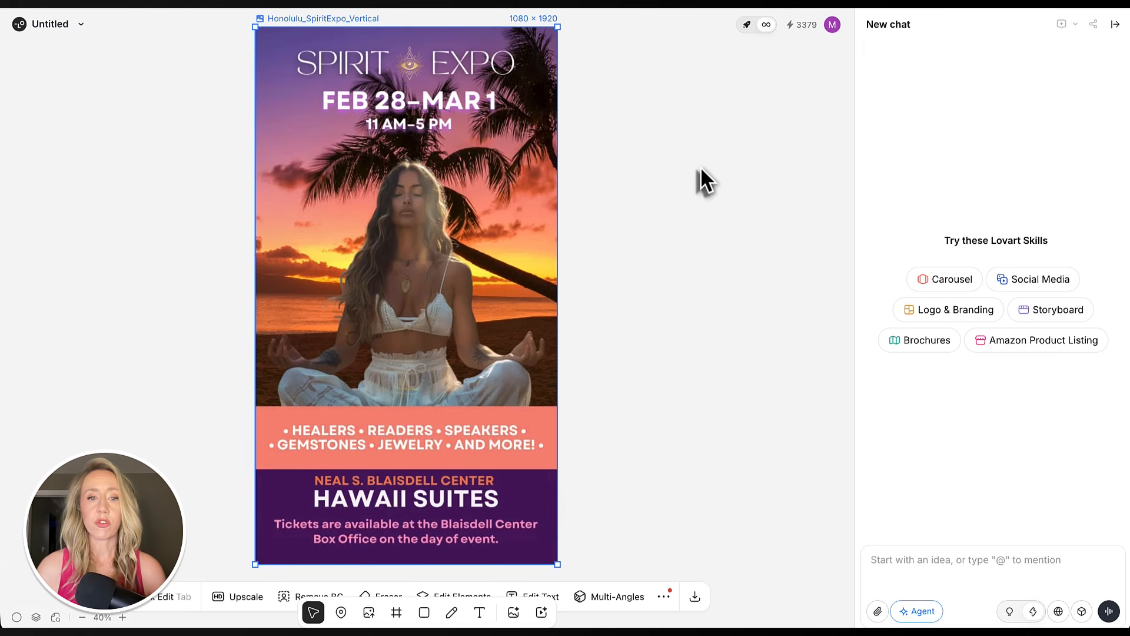
{"action": "scroll", "coordinate": [442, 187], "scroll_direction": "up", "scroll_amount": 1}
{"action": "scroll", "coordinate": [496, 216], "scroll_direction": "down", "scroll_amount": 2}
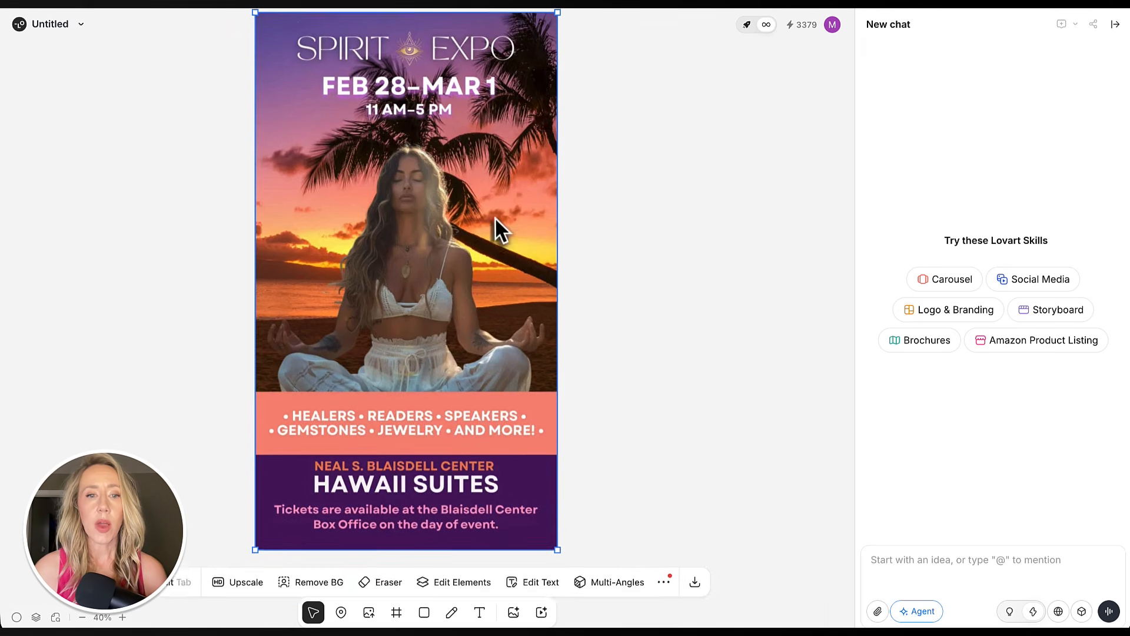
{"action": "scroll", "coordinate": [546, 280], "scroll_direction": "up", "scroll_amount": 2}
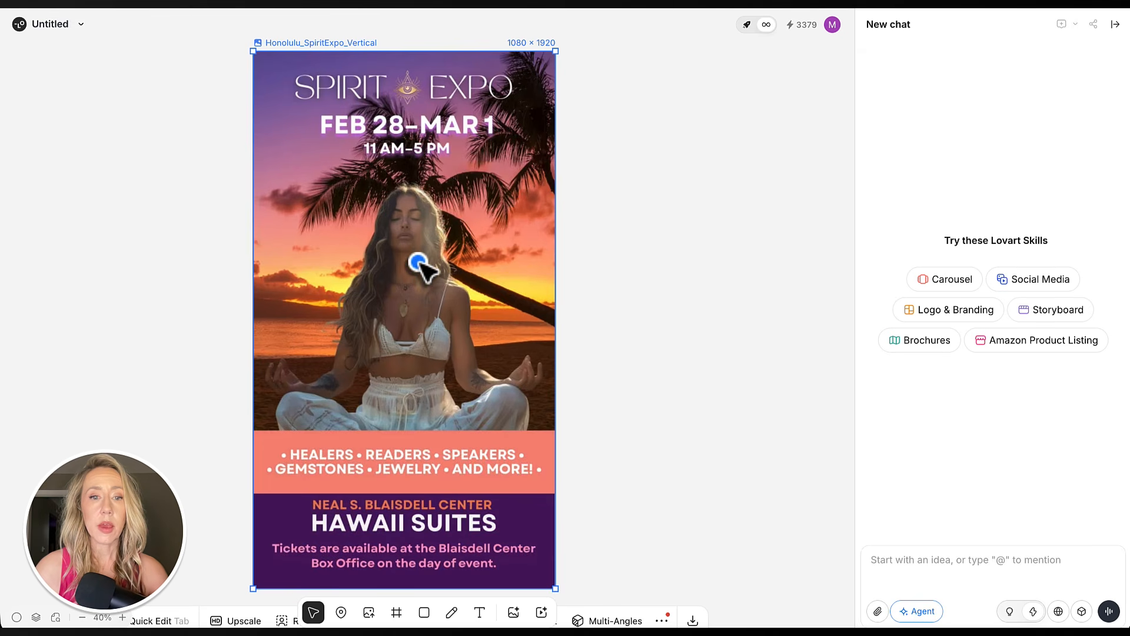
{"action": "left_click", "coordinate": [419, 261]}
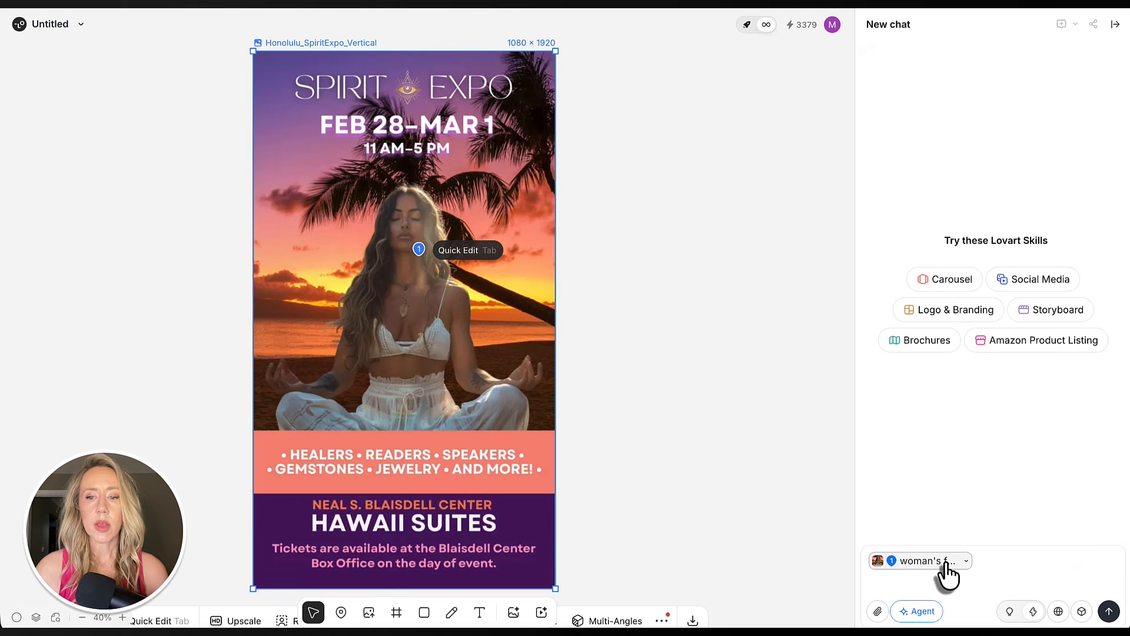
{"action": "left_click", "coordinate": [977, 561]}
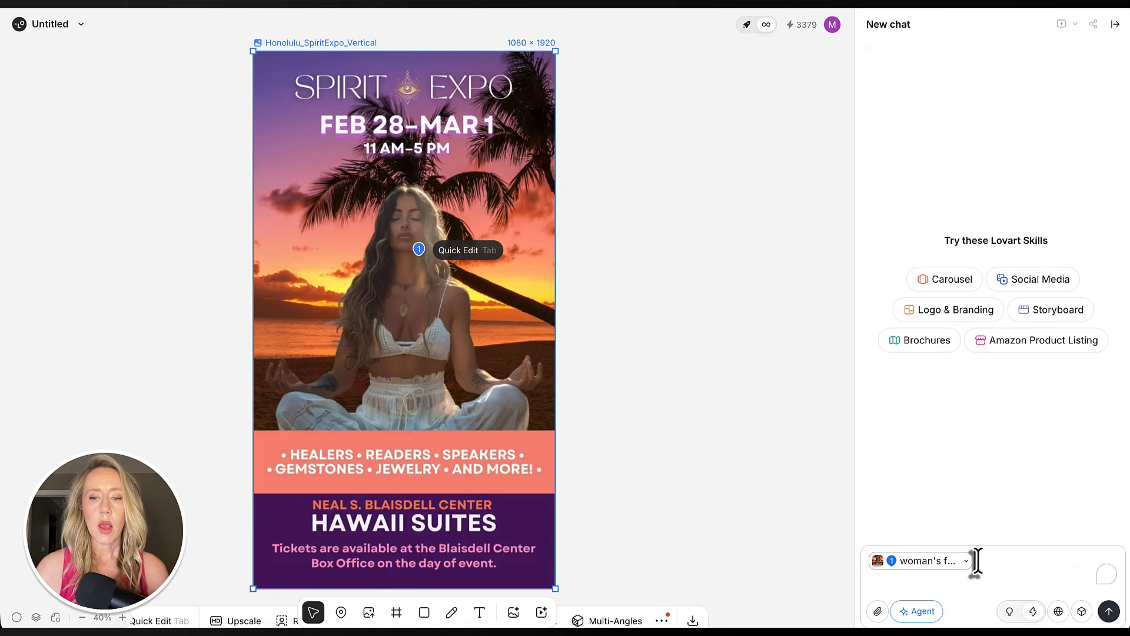
{"action": "key", "text": "BackSpace"}
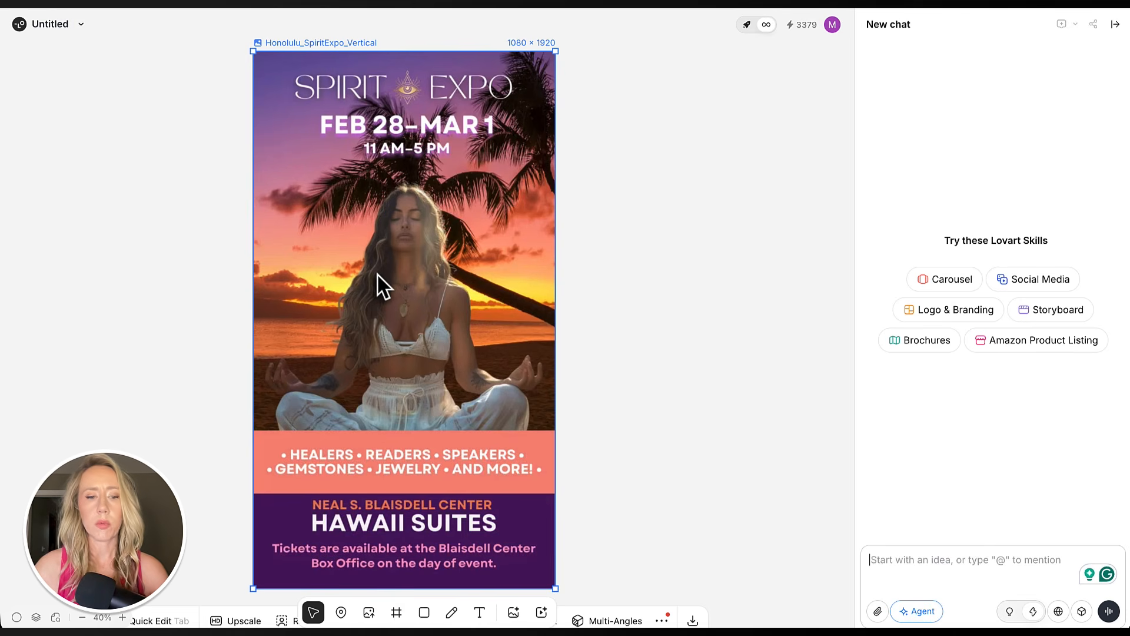
Step: Mark the woman's head in the Spirit Expo flyer and send the prompt "turn the woman's hair blonde"
{"action": "left_click", "coordinate": [383, 218]}
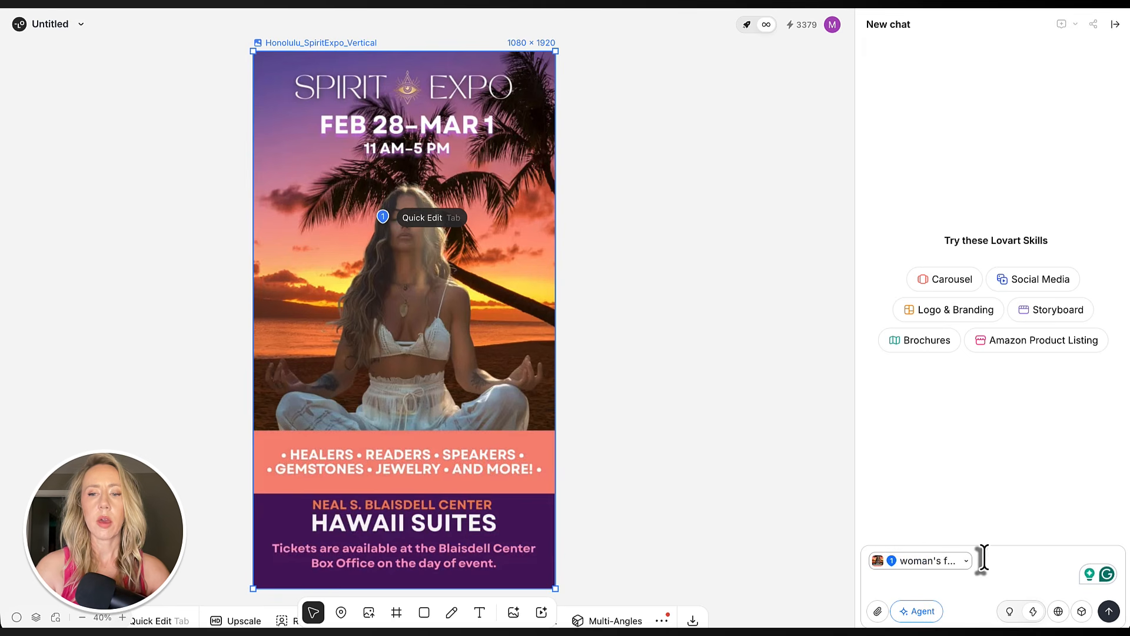
{"action": "type", "text": "turn"}
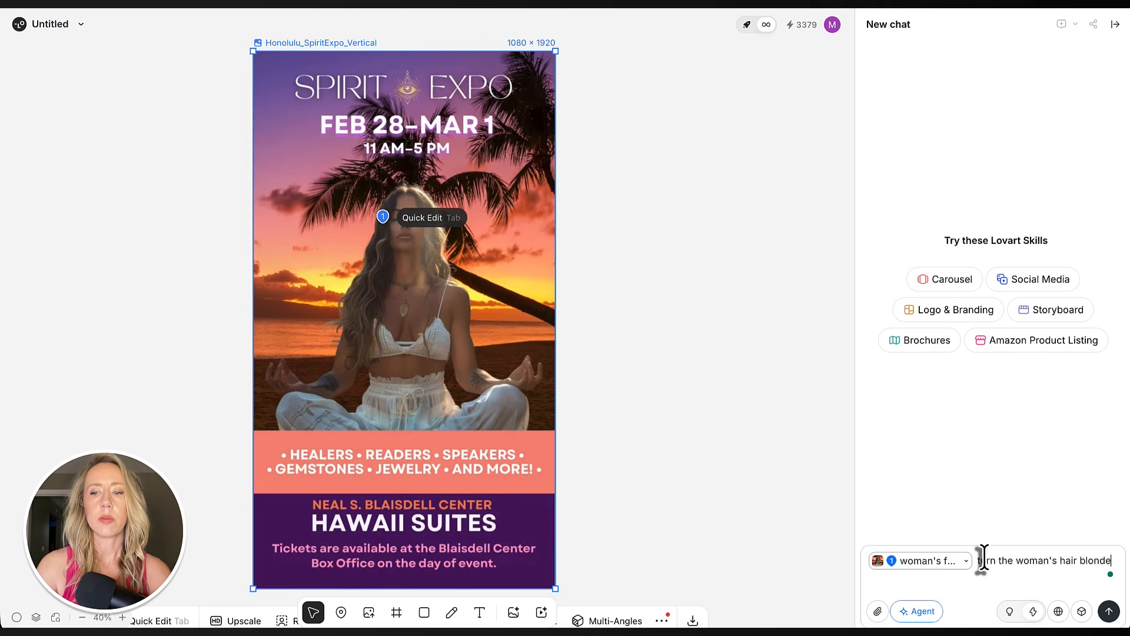
{"action": "type", "text": "the woman's hair blonde"}
{"action": "key", "text": "Return"}
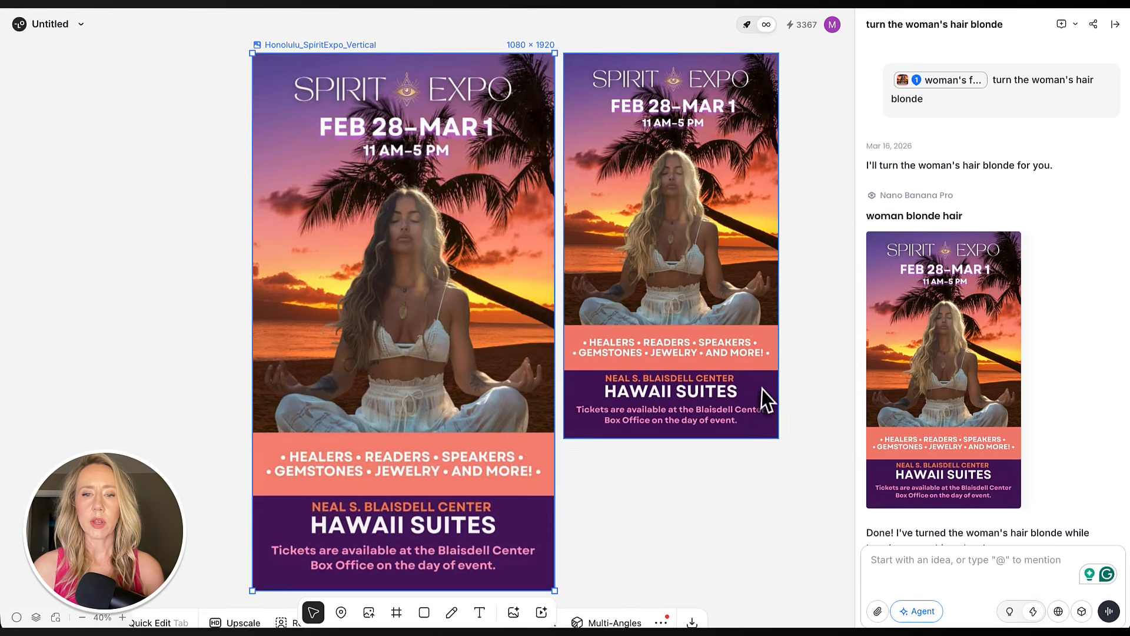
Step: Enlarge the blonde-hair version to 1071 × 1920 so it matches the height of the original flyer beside it
{"action": "left_click", "coordinate": [768, 403]}
{"action": "scroll", "coordinate": [773, 454], "scroll_direction": "right", "scroll_amount": 3}
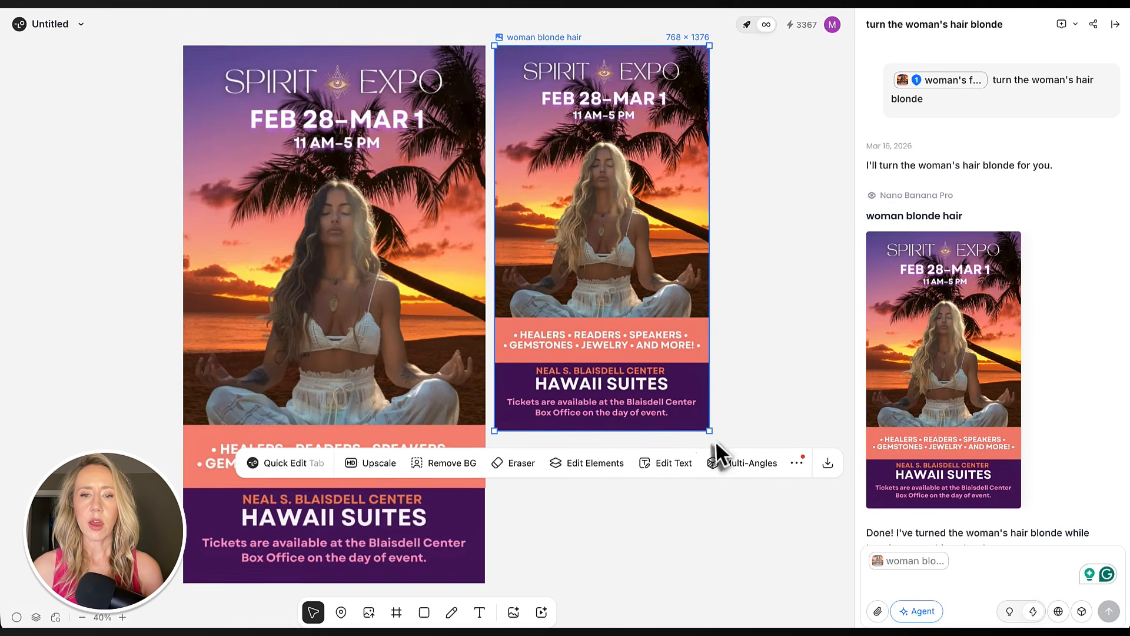
{"action": "left_click_drag", "start_coordinate": [711, 430], "coordinate": [780, 586]}
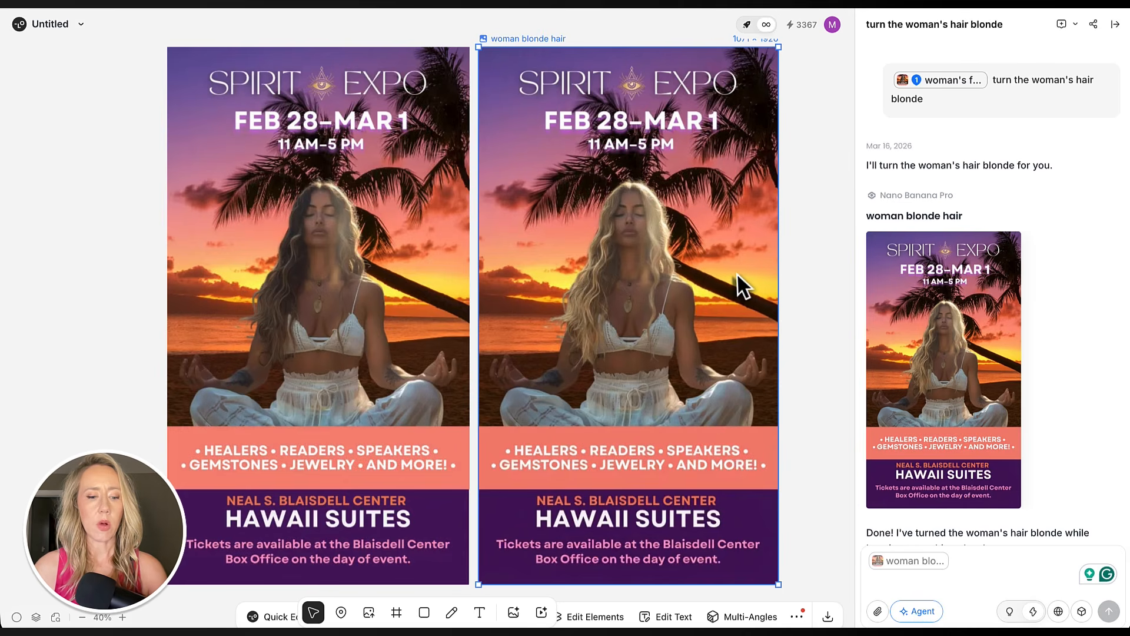
Step: Mark the background palm tree in the blonde-hair flyer and prompt "Change the background of the image to a different scene in Hawaii"
{"action": "left_click", "coordinate": [754, 254]}
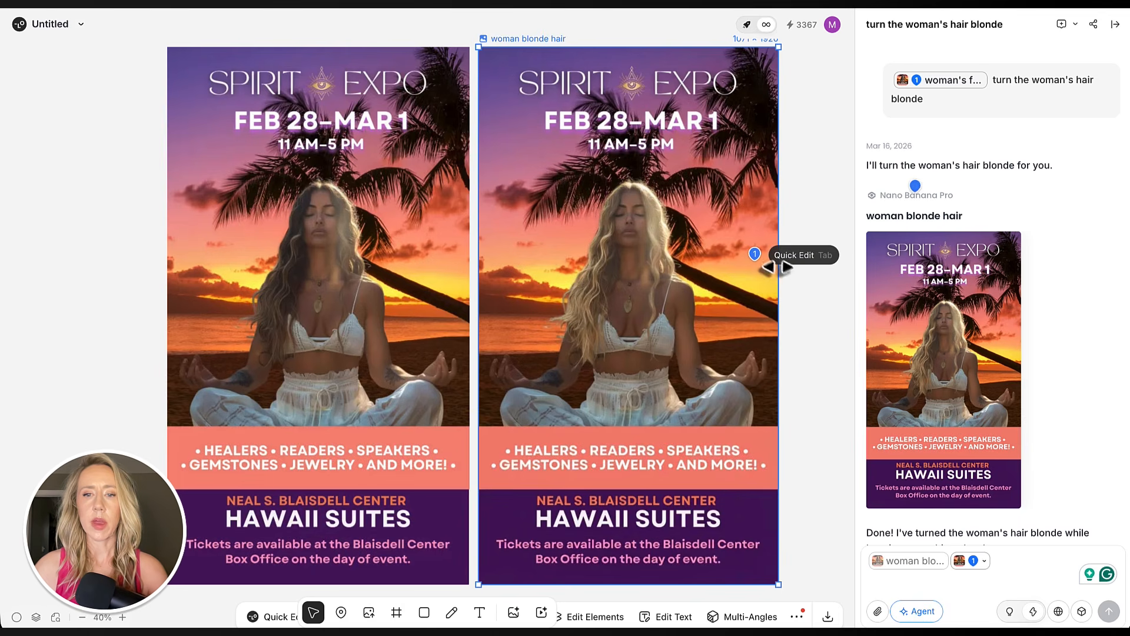
{"action": "left_click", "coordinate": [1024, 563]}
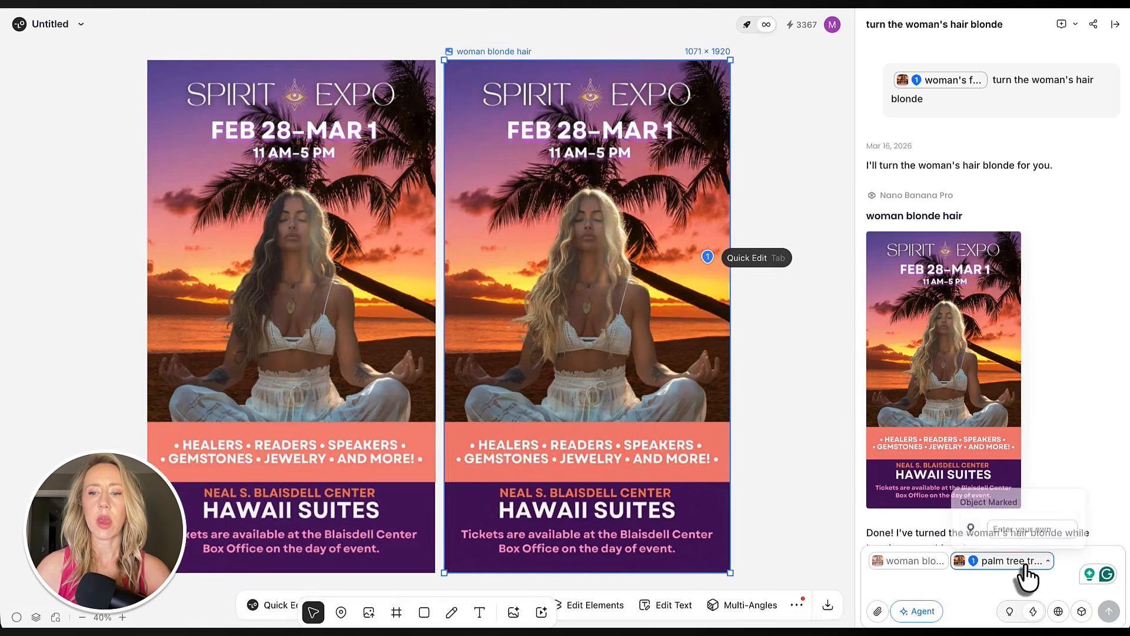
{"action": "type", "text": "Change the backgro"}
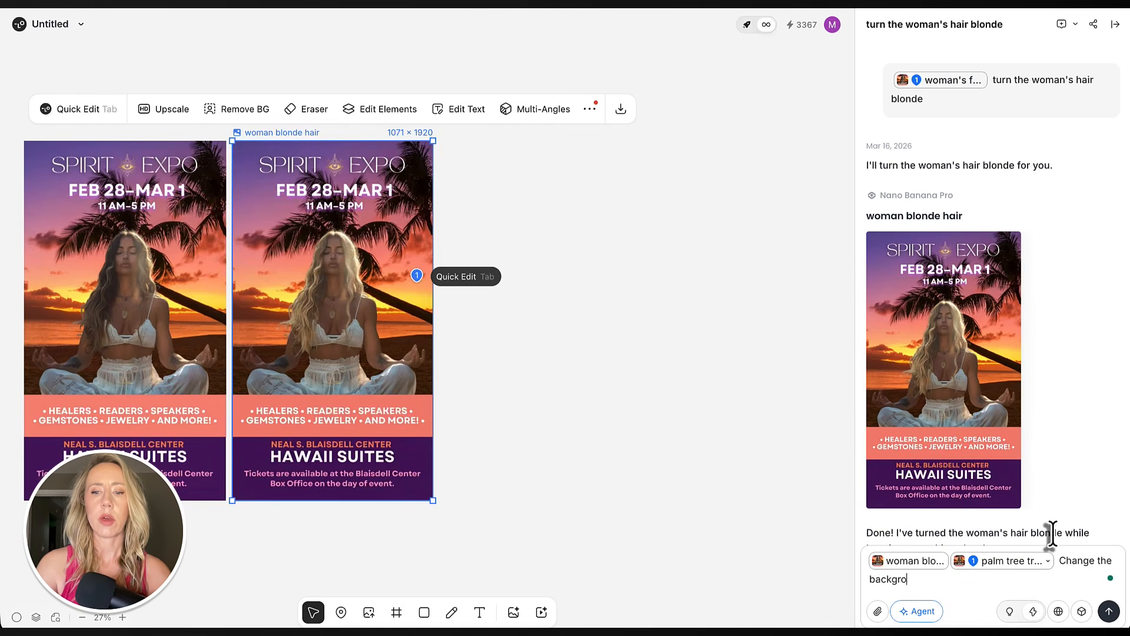
{"action": "type", "text": "und of th"}
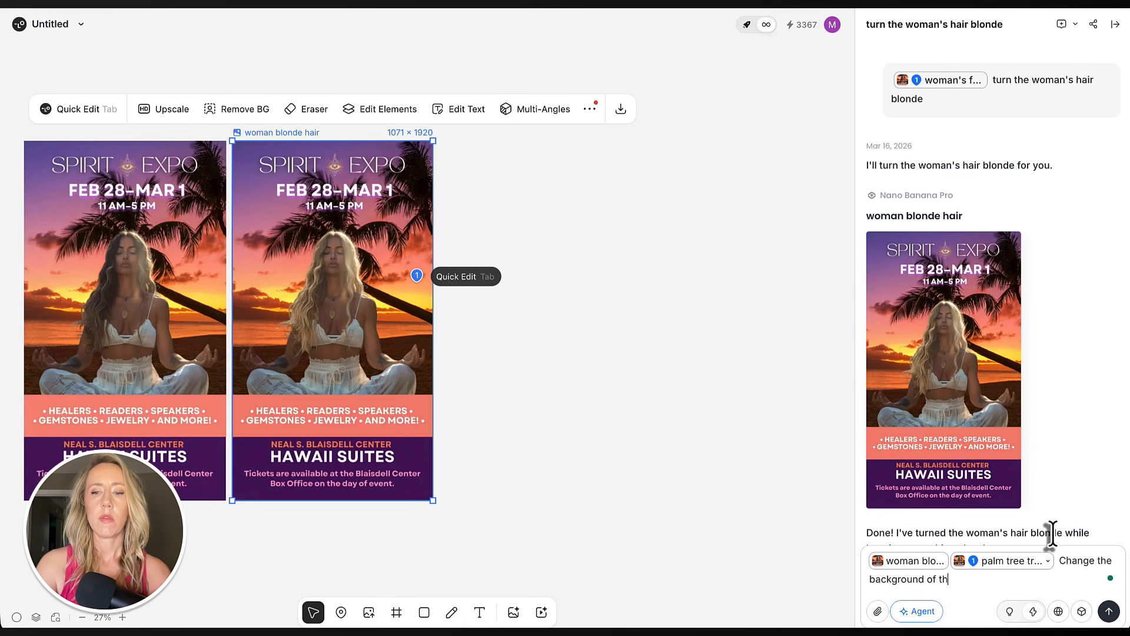
{"action": "type", "text": "e image to a different sc"}
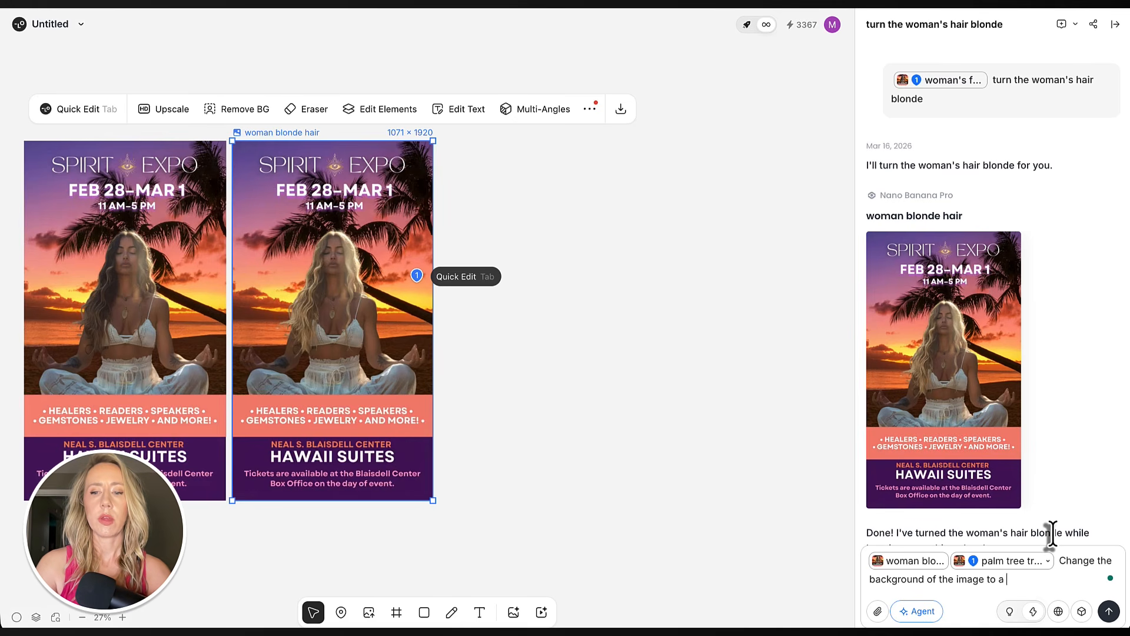
{"action": "type", "text": "ene in Hawaii"}
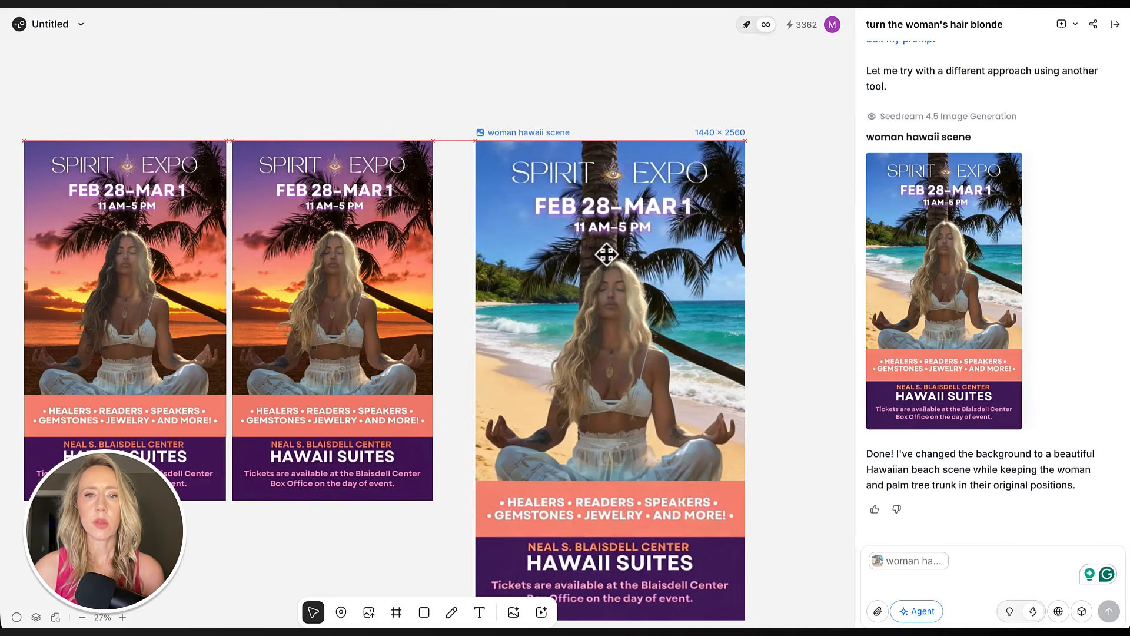
Step: Move the new Hawaii scene version slightly closer to the other two flyers
{"action": "left_click_drag", "start_coordinate": [606, 254], "coordinate": [588, 255]}
{"action": "scroll", "coordinate": [719, 288], "scroll_direction": "down", "scroll_amount": 3}
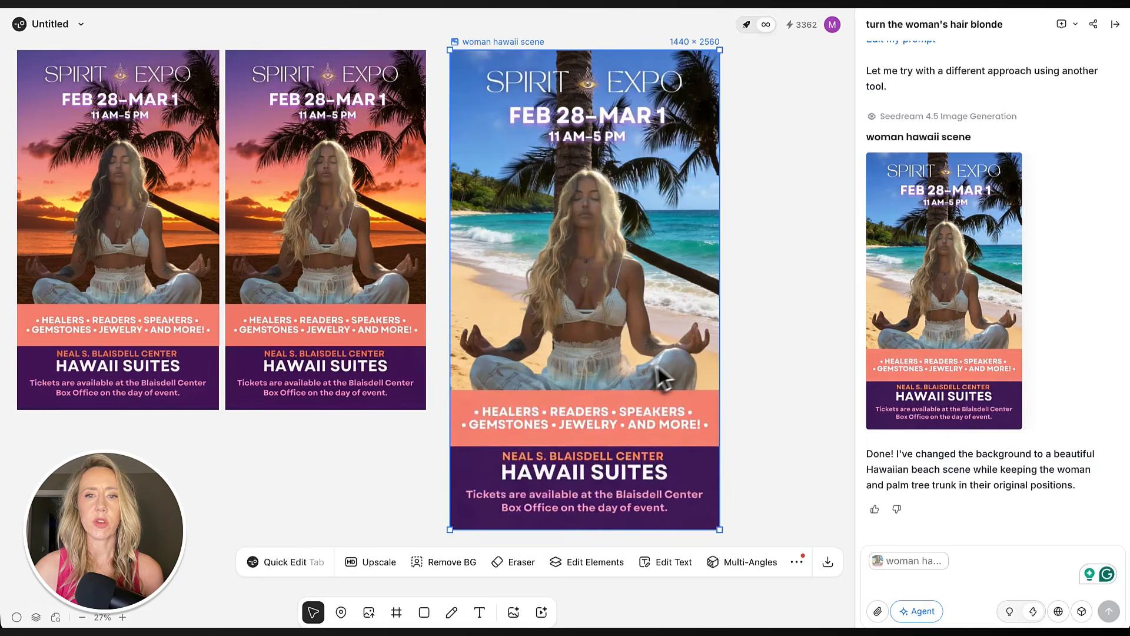